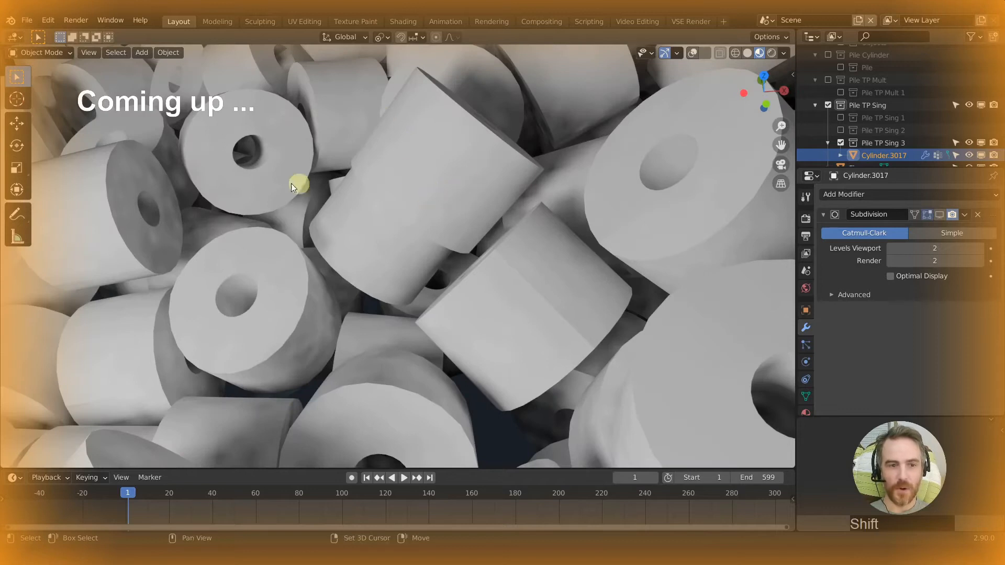
pyautogui.keyDown('shift'); pyautogui.moveTo(291, 183); pyautogui.dragTo(472, 173, button='middle'); pyautogui.keyUp('shift')
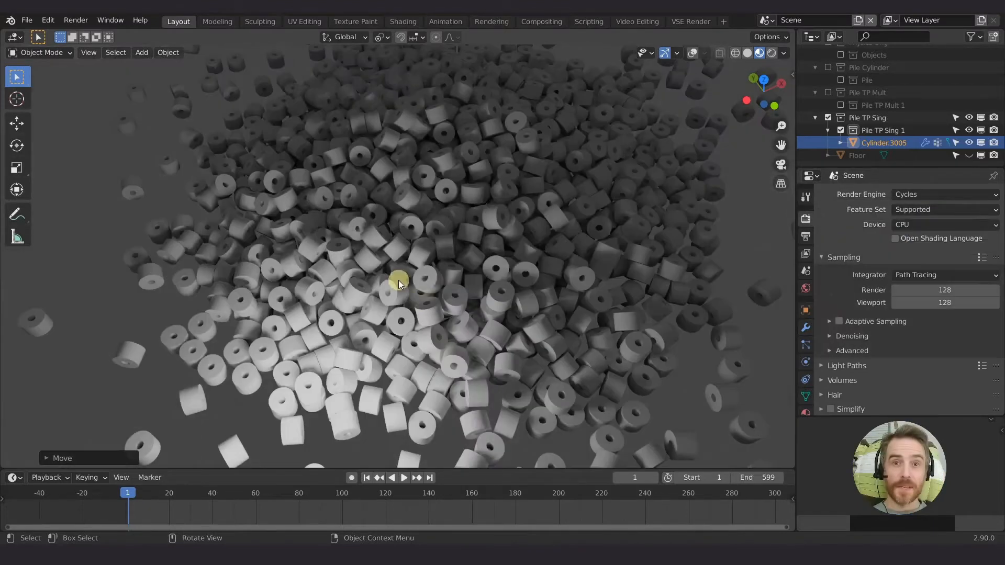
# Turn off the Subdivision modifier's viewport display on the pile object Cylinder.3005
pyautogui.scroll(5, 399, 280)
pyautogui.keyDown('shift'); pyautogui.moveTo(401, 278); pyautogui.dragTo(628, 236, button='middle'); pyautogui.keyUp('shift')
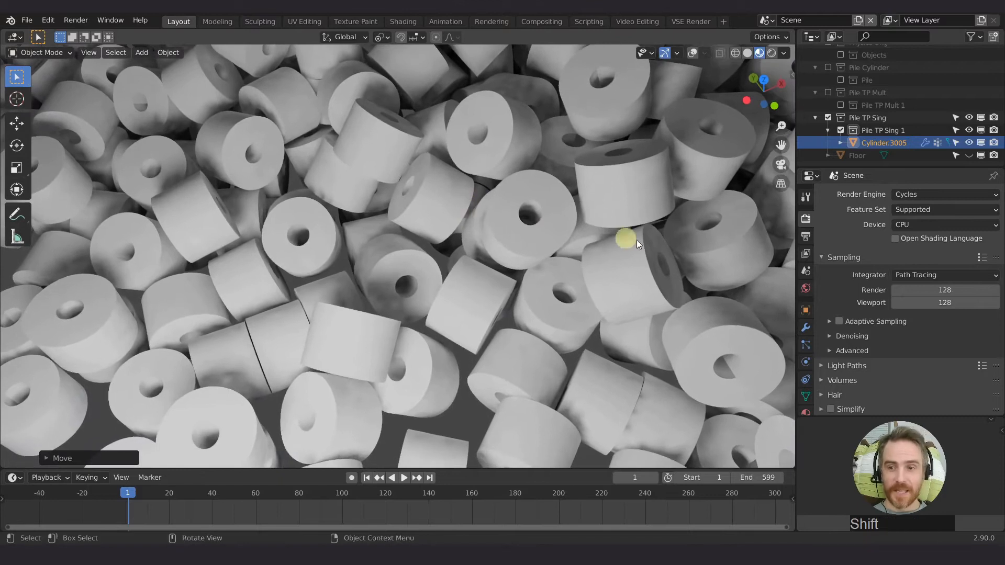
pyautogui.click(806, 327)
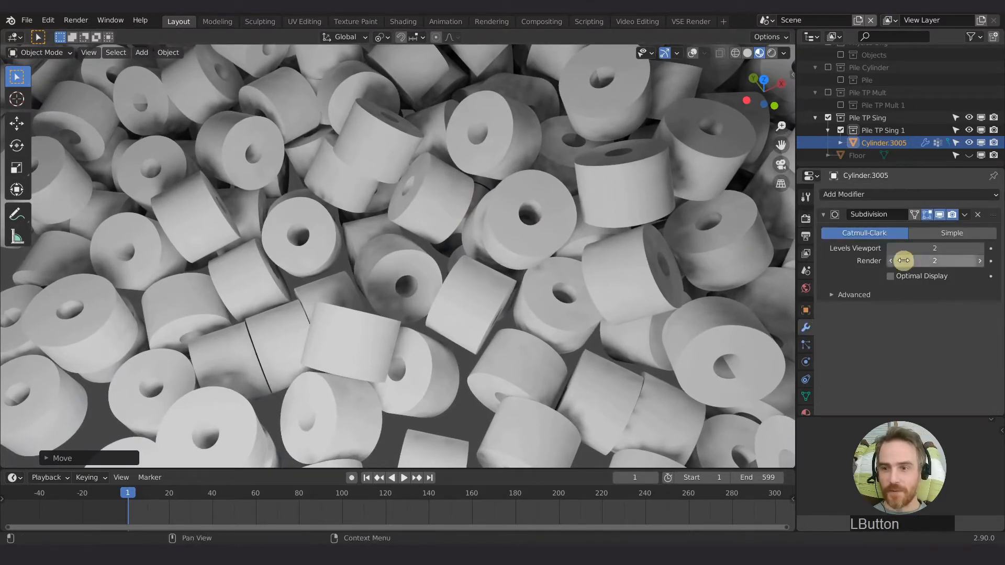
pyautogui.click(938, 217)
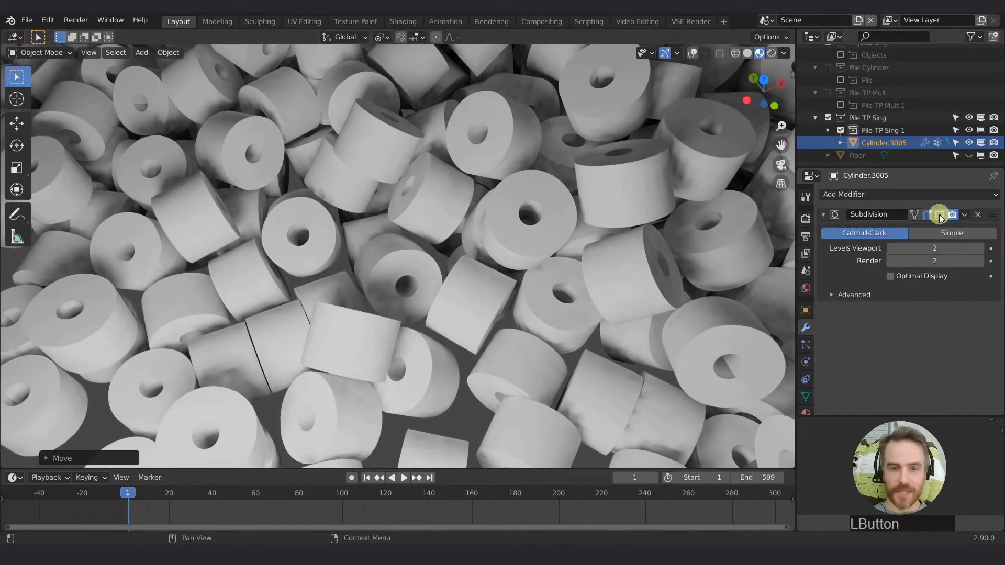
# Examine the rolls' shading up close, comparing them with the Subdivision modifier shown and hidden in the viewport
pyautogui.keyDown('shift'); pyautogui.moveTo(372, 165); pyautogui.dragTo(300, 375, button='middle'); pyautogui.keyUp('shift')
pyautogui.scroll(6, 422, 214)
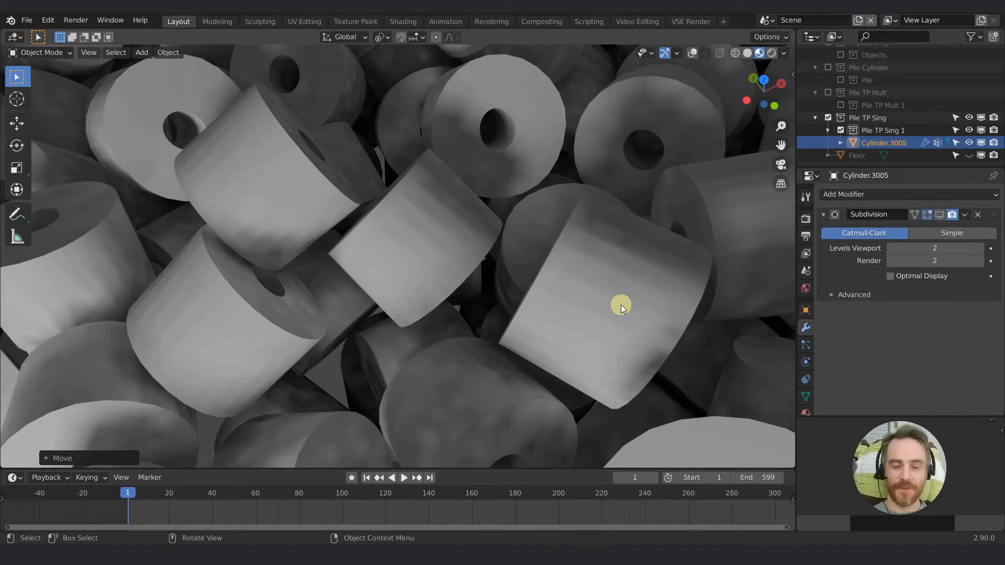
pyautogui.keyDown('shift'); pyautogui.moveTo(441, 227); pyautogui.dragTo(438, 227, button='middle'); pyautogui.keyUp('shift')
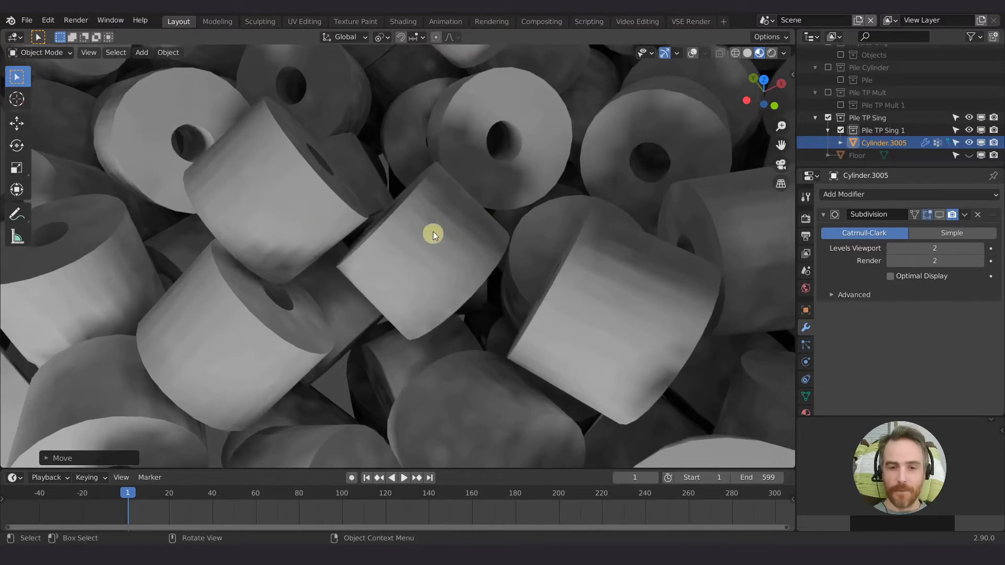
pyautogui.scroll(4, 947, 112)
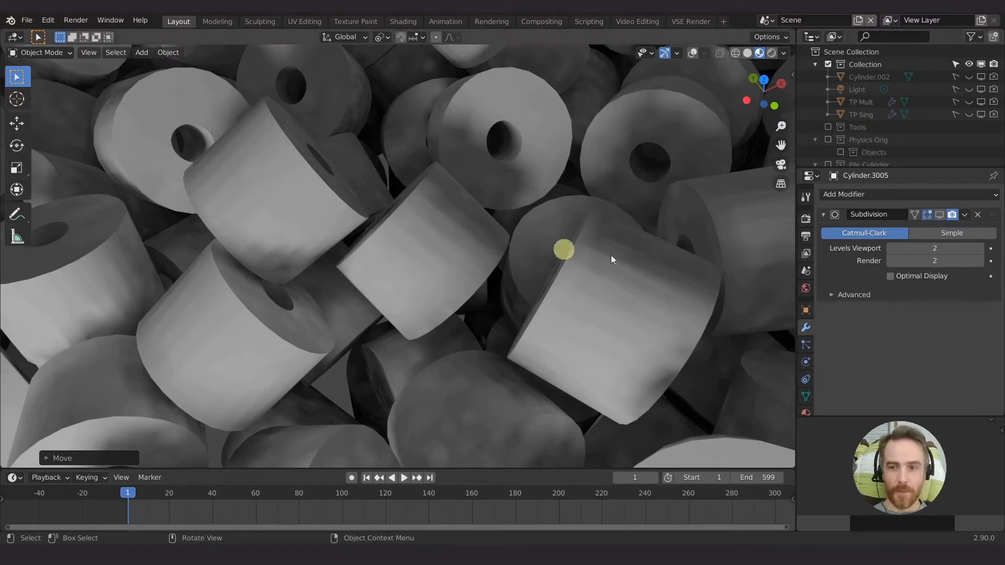
pyautogui.click(940, 215)
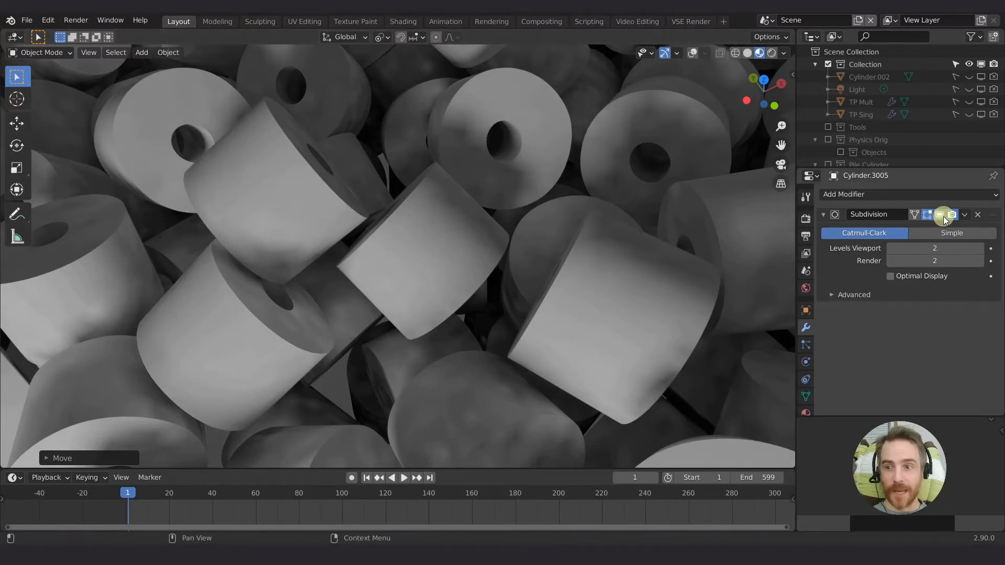
pyautogui.click(940, 215)
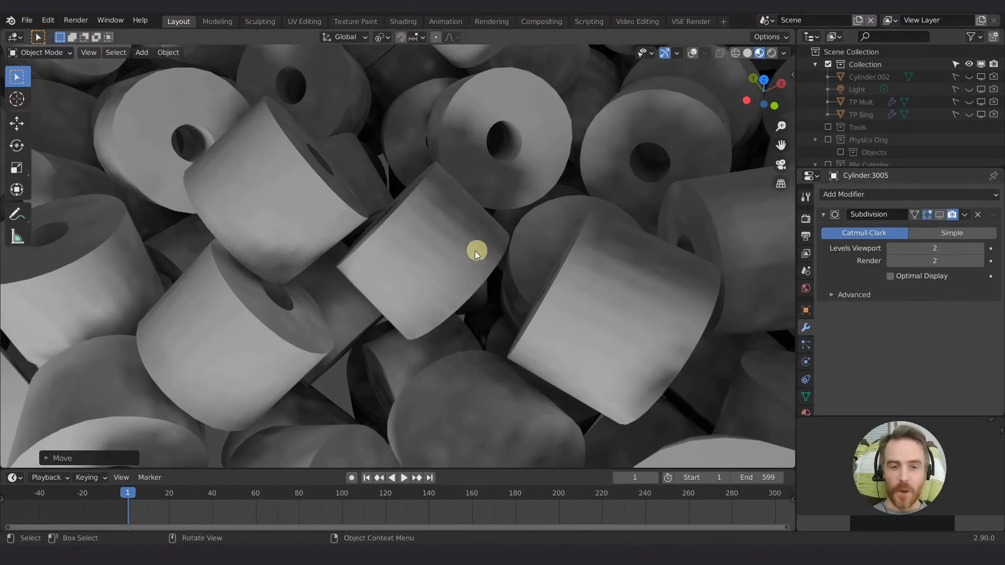
pyautogui.scroll(5, 440, 243)
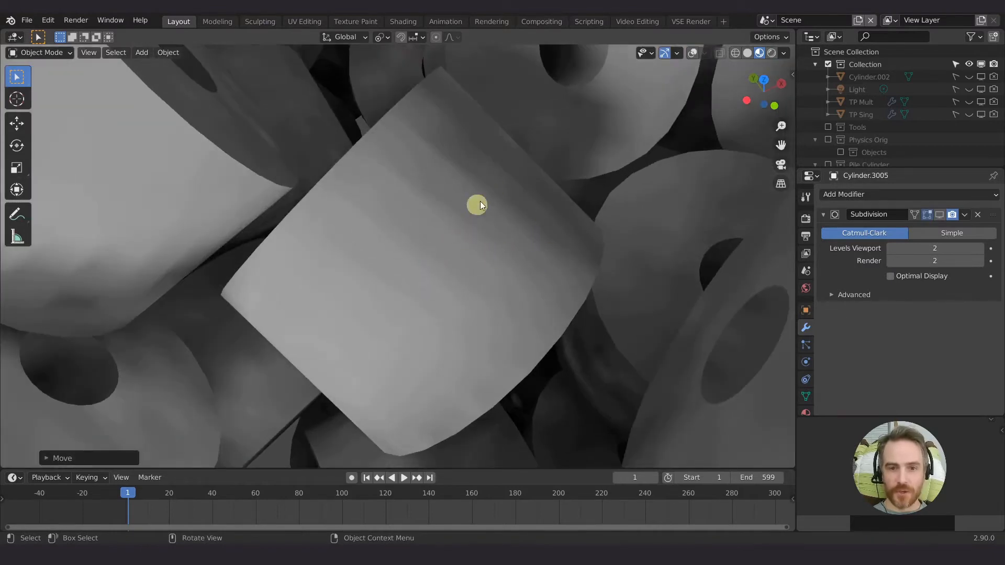
pyautogui.scroll(-5, 447, 204)
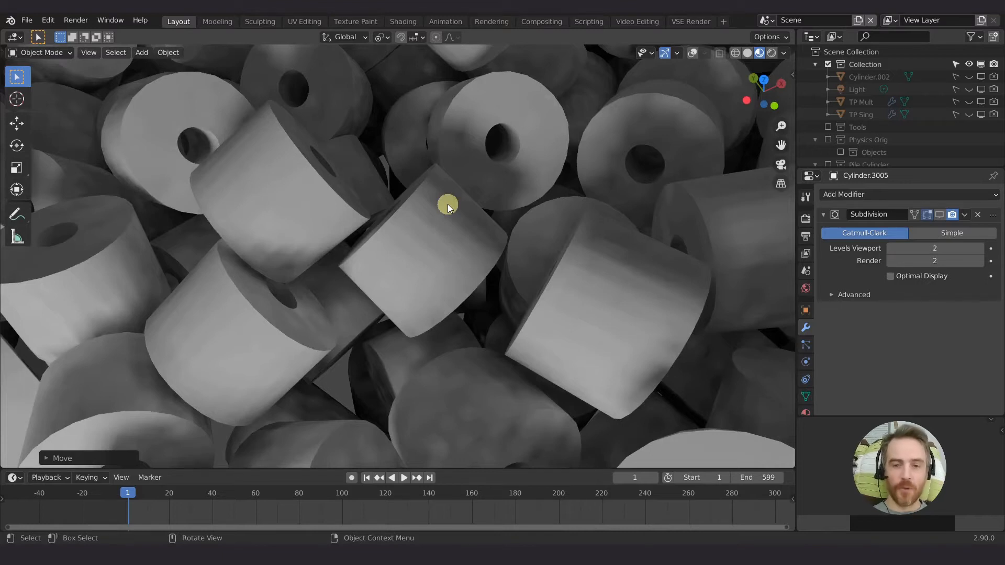
pyautogui.scroll(-2, 447, 204)
pyautogui.scroll(-5, 404, 211)
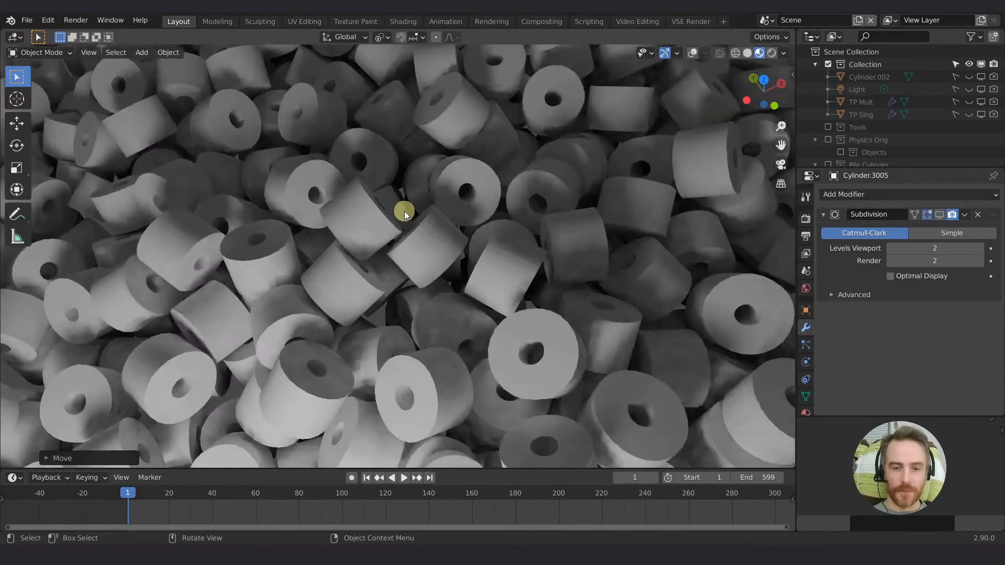
pyautogui.scroll(8, 419, 228)
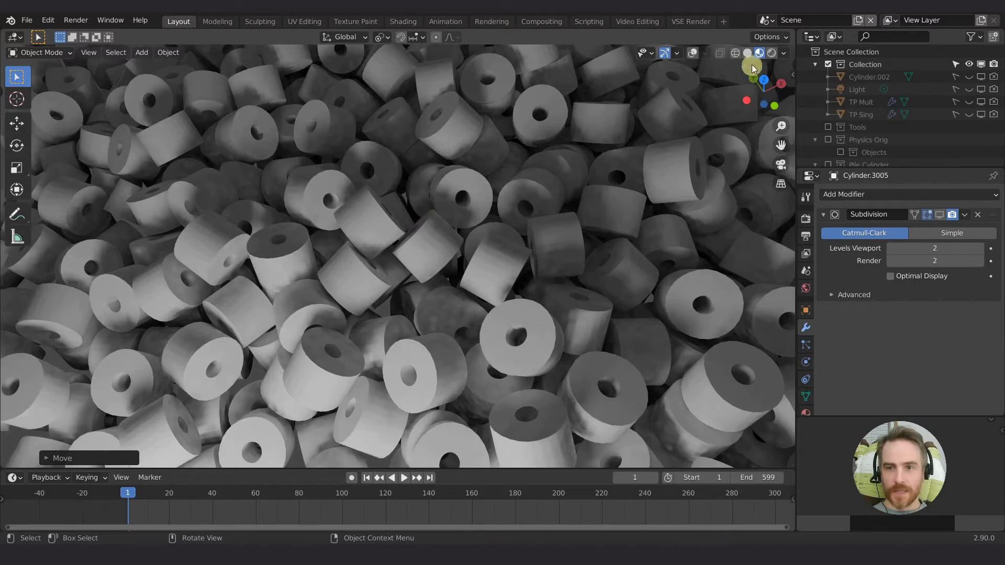
# Show the viewport overlays and open the pile mesh in Edit Mode with nothing selected
pyautogui.click(692, 53)
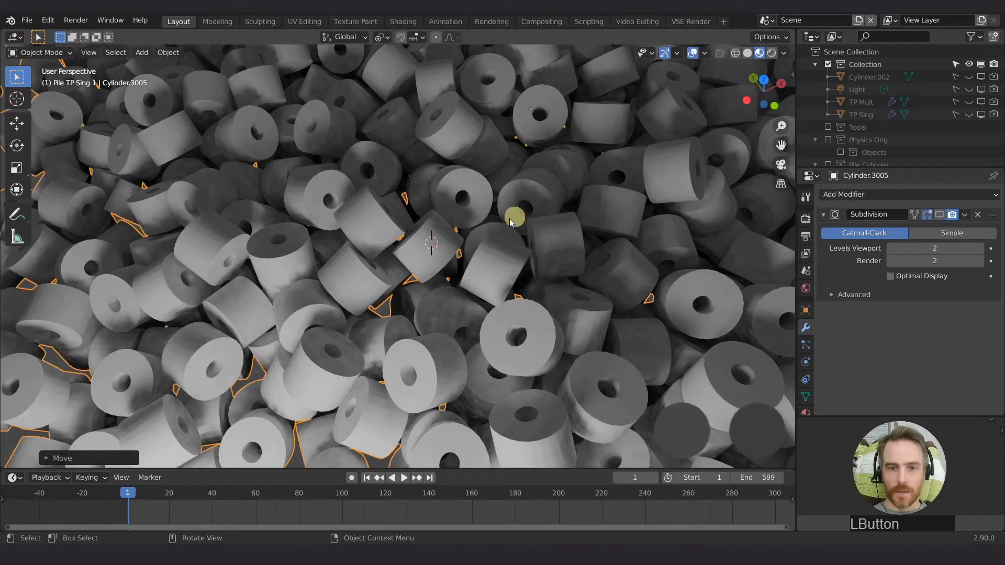
pyautogui.press('Tab')
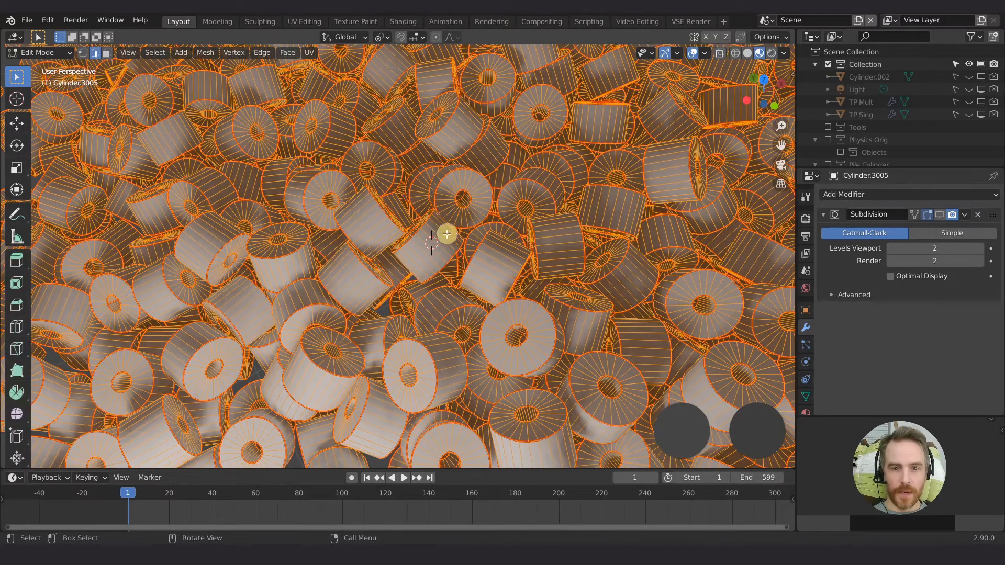
pyautogui.hotkey('alt', 'a')
pyautogui.scroll(3, 392, 225)
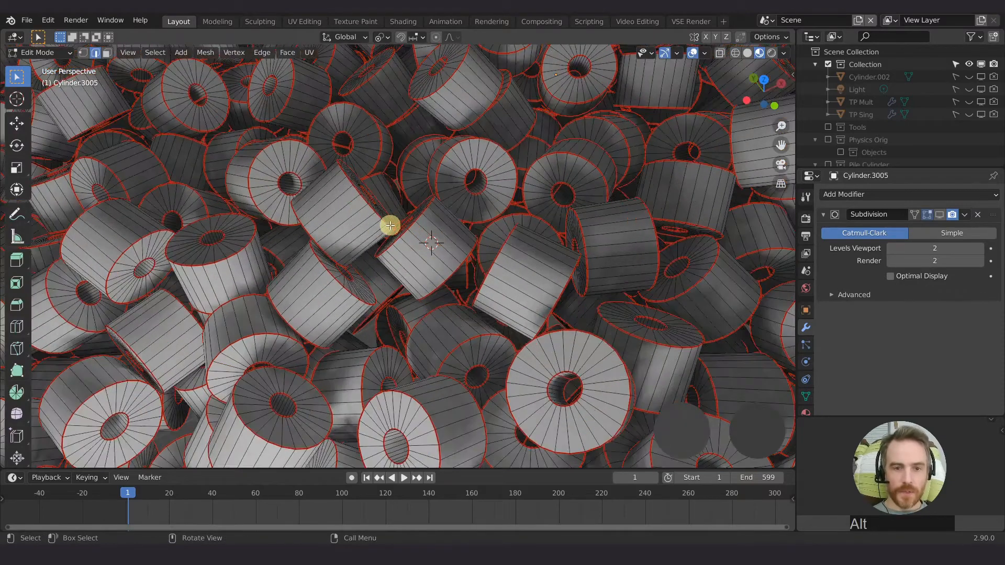
pyautogui.keyDown('shift'); pyautogui.moveTo(391, 223); pyautogui.dragTo(453, 376, button='middle'); pyautogui.keyUp('shift')
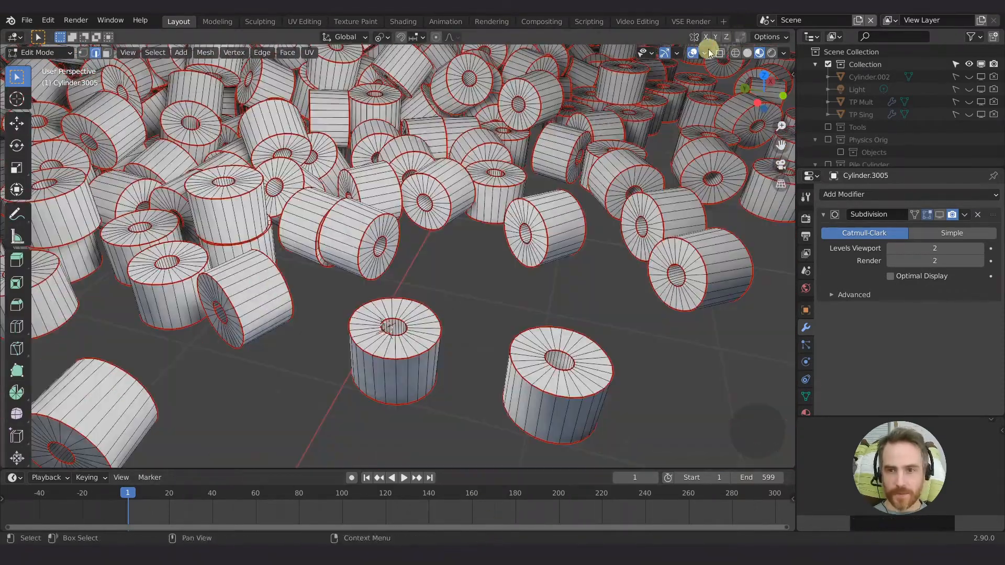
# Check the overlay options and examine the seams around the rim, side and hole of the upright roll in front of the pile
pyautogui.click(704, 53)
pyautogui.click(710, 139)
pyautogui.scroll(3, 392, 347)
pyautogui.moveTo(393, 347); pyautogui.dragTo(362, 354, button='middle')
pyautogui.keyDown('shift'); pyautogui.moveTo(432, 370); pyautogui.dragTo(493, 211, button='middle'); pyautogui.keyUp('shift')
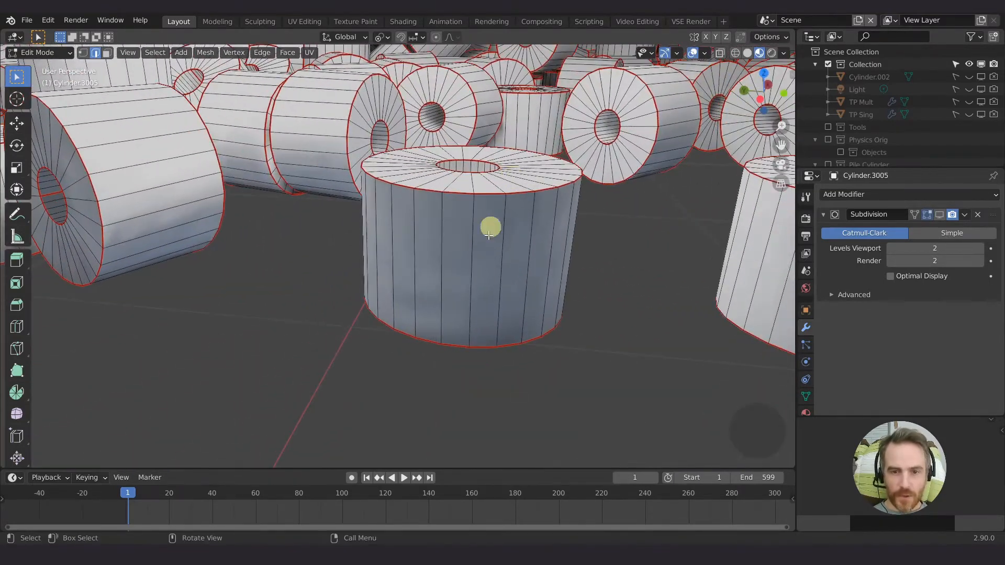
pyautogui.moveTo(502, 285)
pyautogui.mouseDown(button='middle')
pyautogui.moveTo(501, 262)
pyautogui.moveTo(495, 278)
pyautogui.mouseUp(button='middle')
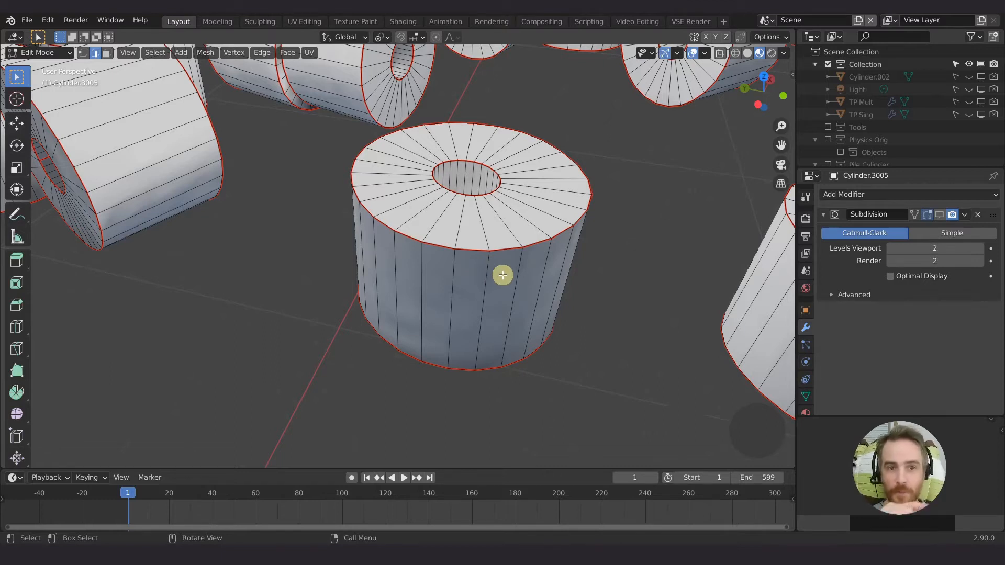
pyautogui.moveTo(502, 275); pyautogui.dragTo(520, 193, button='middle')
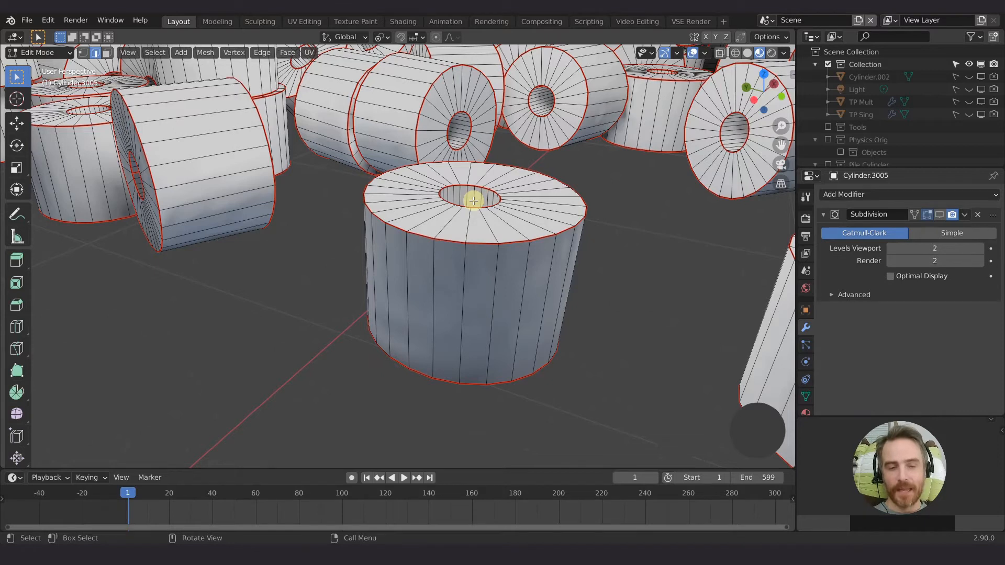
pyautogui.moveTo(473, 201); pyautogui.dragTo(322, 227, button='middle')
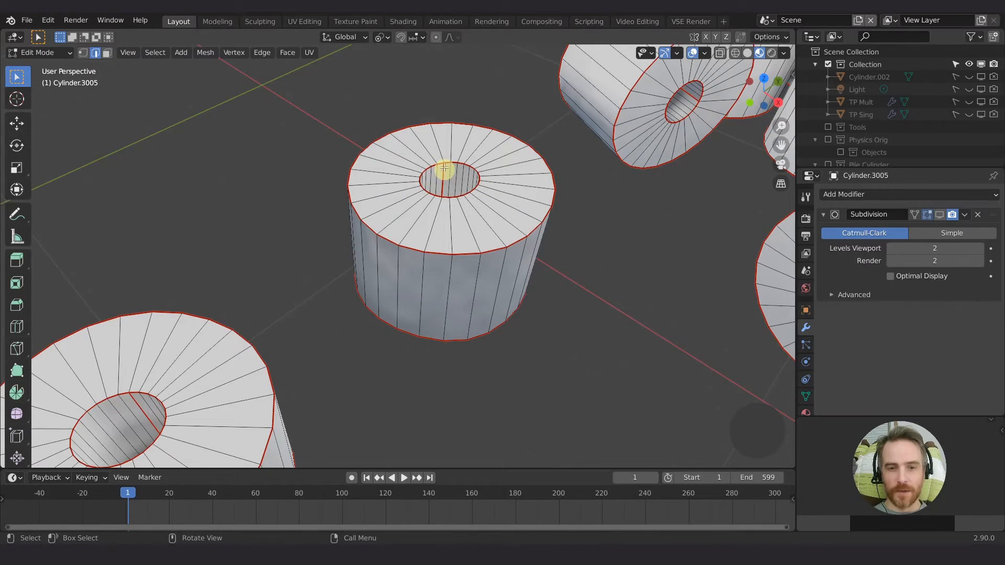
# Mark one vertical edge on the outer side of the front upright roll as a seam
pyautogui.click(437, 149)
pyautogui.moveTo(426, 180); pyautogui.dragTo(643, 151, button='middle')
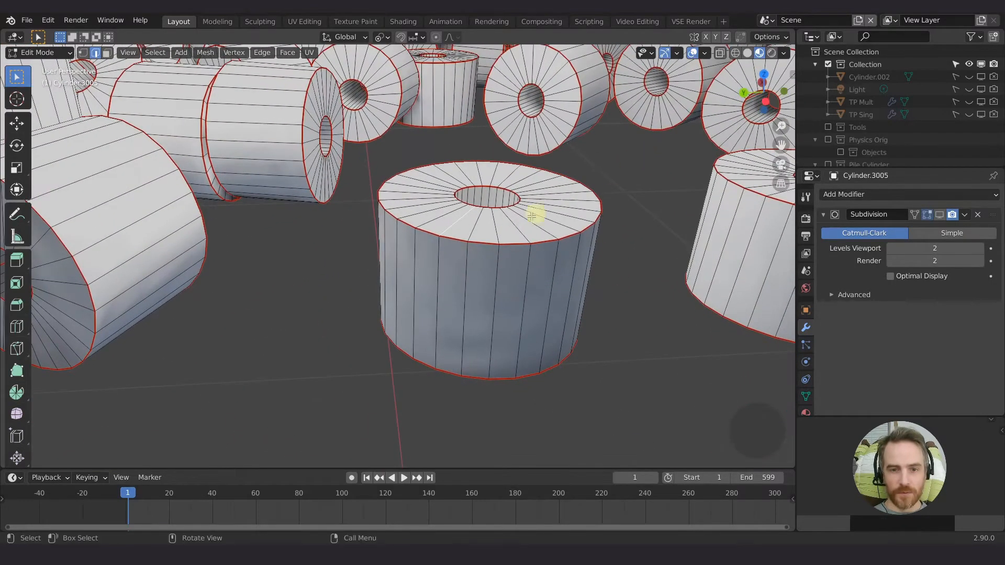
pyautogui.click(438, 255)
pyautogui.rightClick(438, 255)
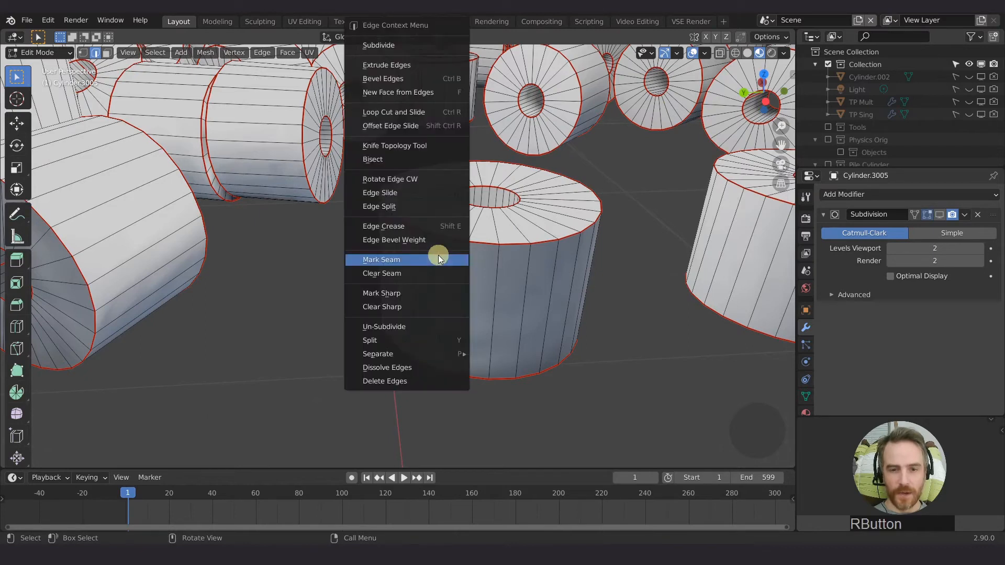
pyautogui.click(414, 262)
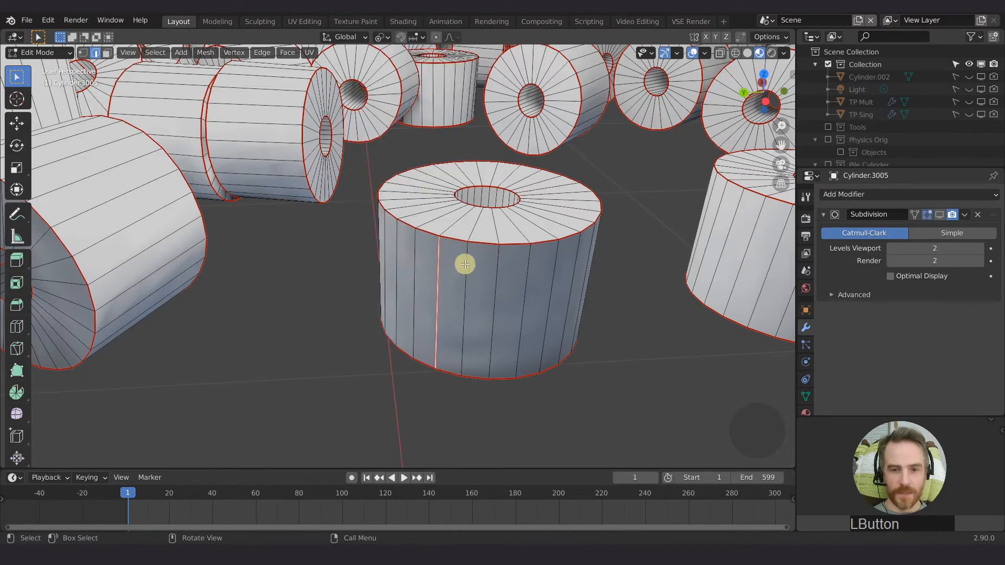
# Show the original TP Sing roll to compare it with the pile, and hide it again
pyautogui.scroll(-5, 471, 272)
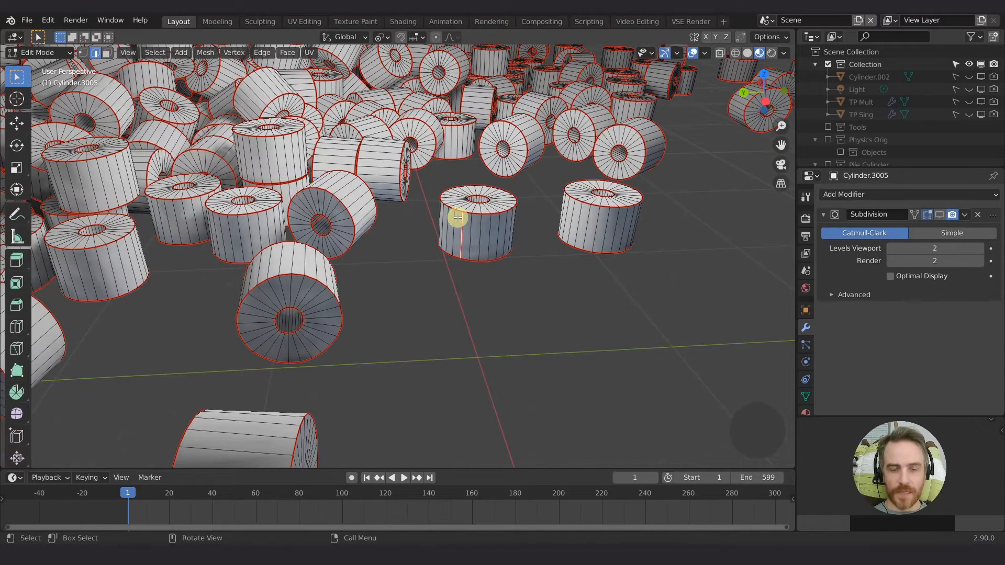
pyautogui.scroll(-2, 502, 225)
pyautogui.moveTo(460, 156); pyautogui.dragTo(412, 247, button='middle')
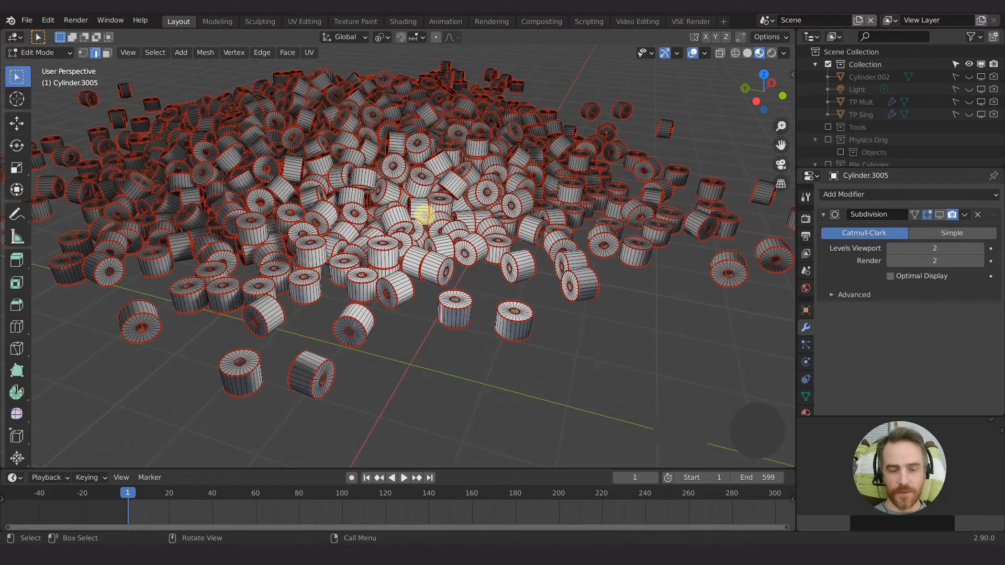
pyautogui.scroll(2, 425, 215)
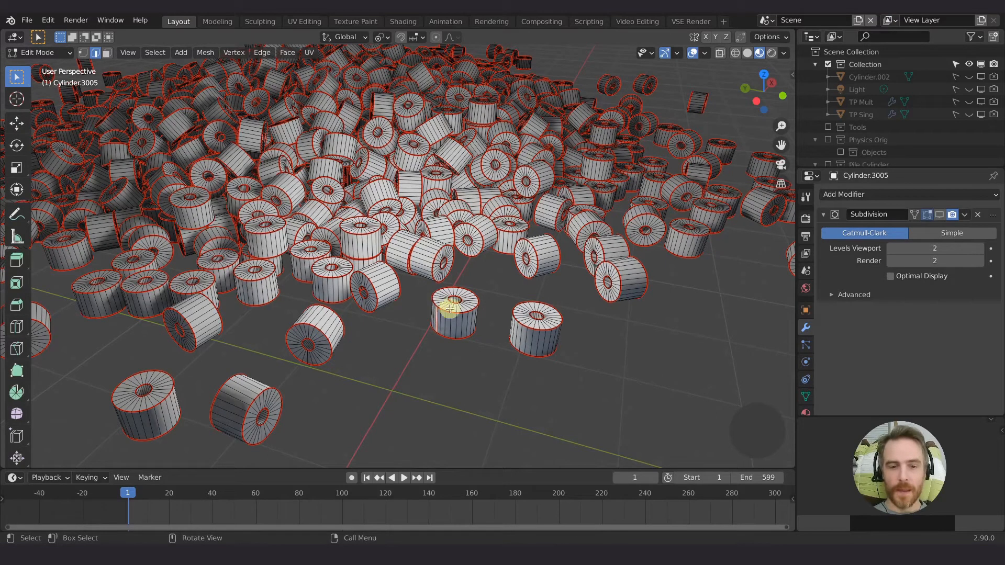
pyautogui.click(969, 115)
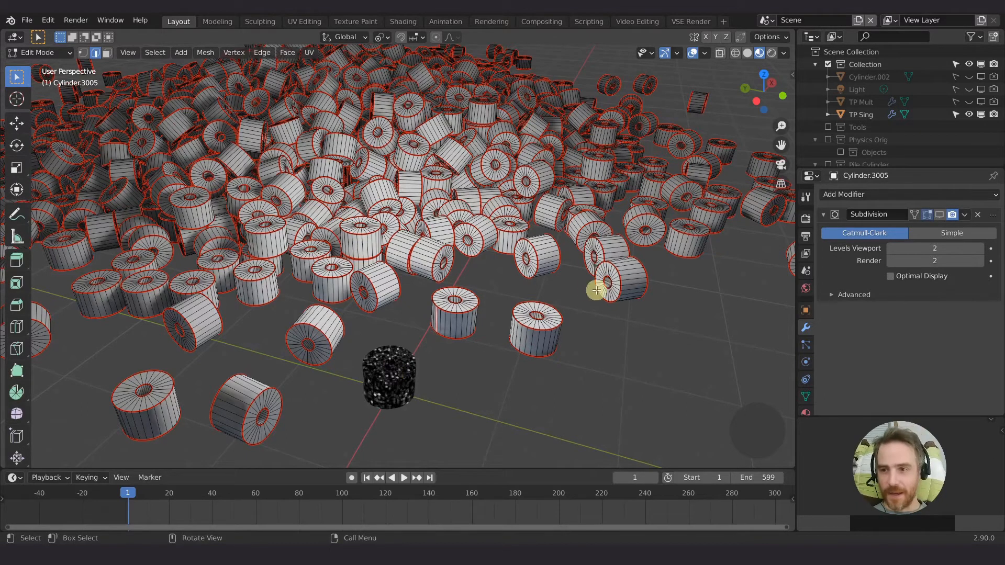
pyautogui.click(968, 114)
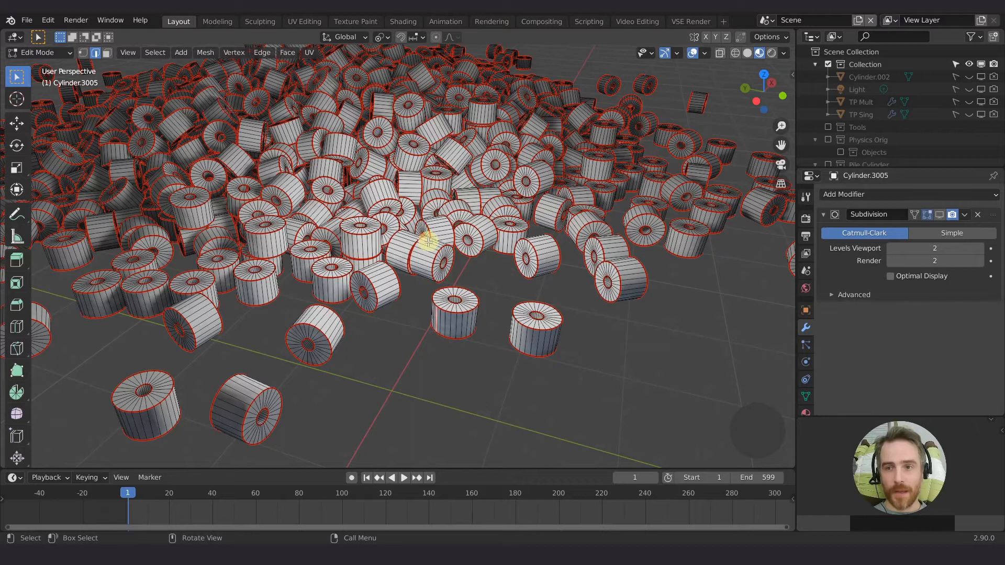
# Duplicate the Pile TP Sing 1 collection and exclude the original collection from the view layer
pyautogui.scroll(-4, 900, 140)
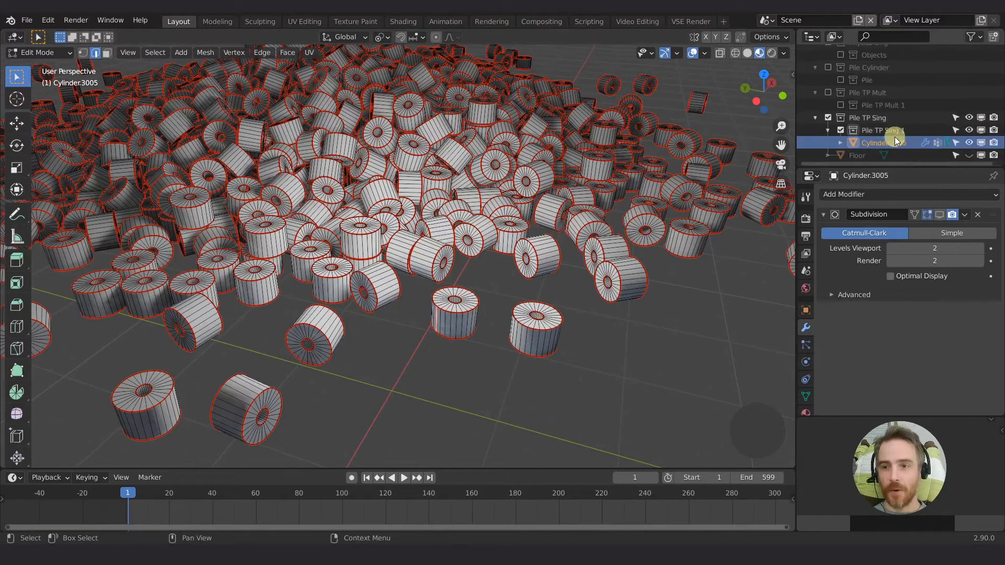
pyautogui.rightClick(875, 129)
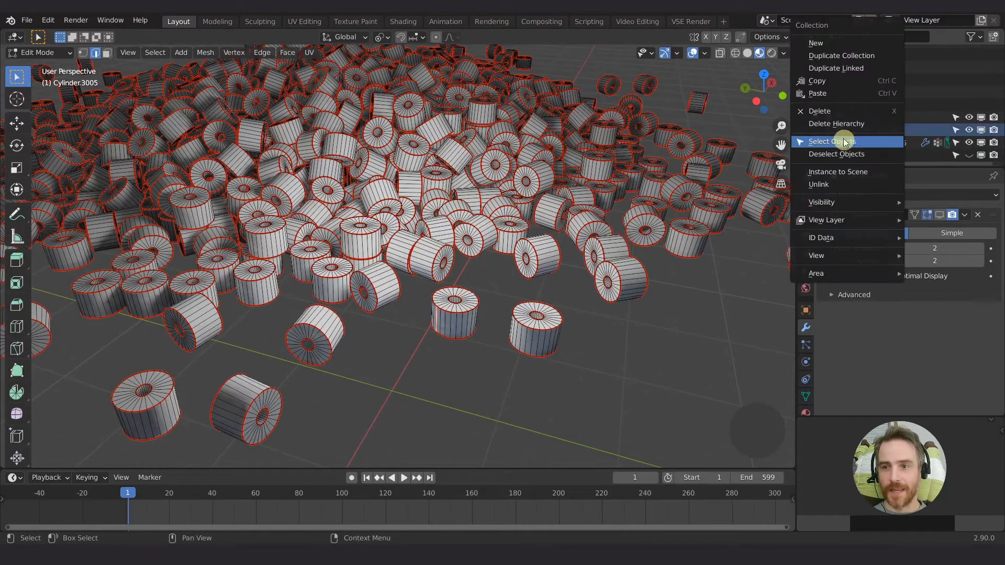
pyautogui.click(842, 55)
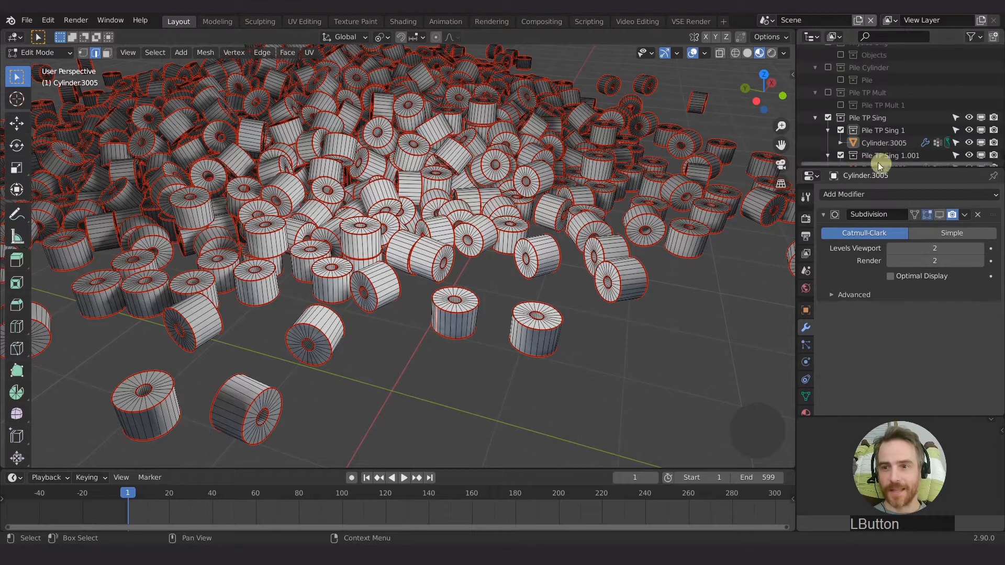
pyautogui.click(840, 131)
pyautogui.scroll(-1, 878, 139)
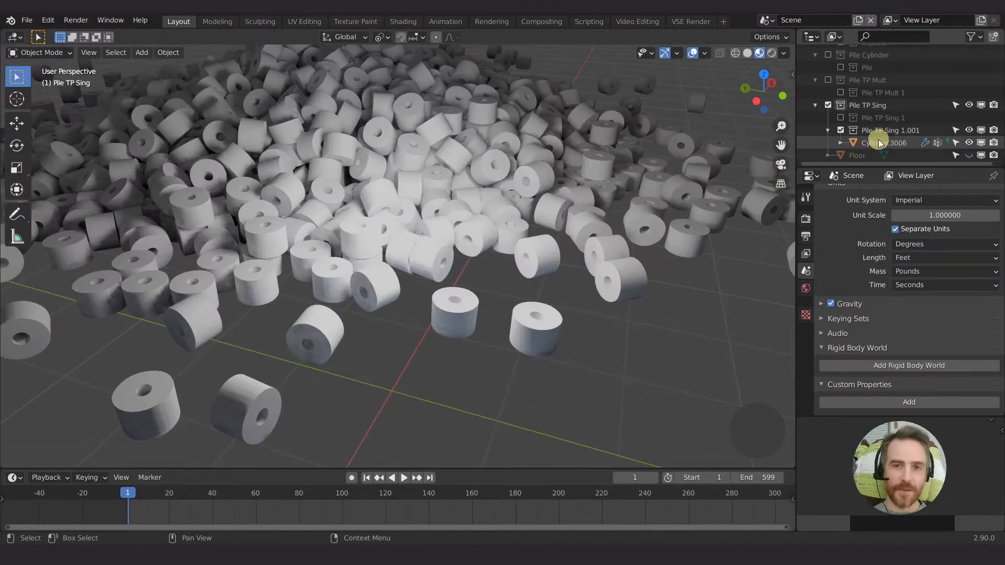
# Separate the joined roll mesh in the duplicated collection into individual objects by loose parts
pyautogui.click(878, 143)
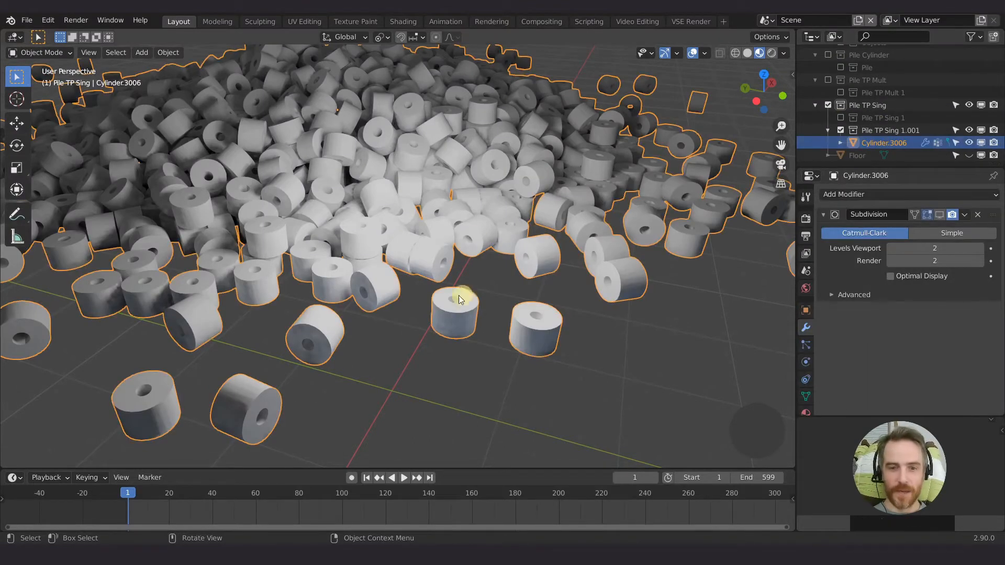
pyautogui.press('Tab')
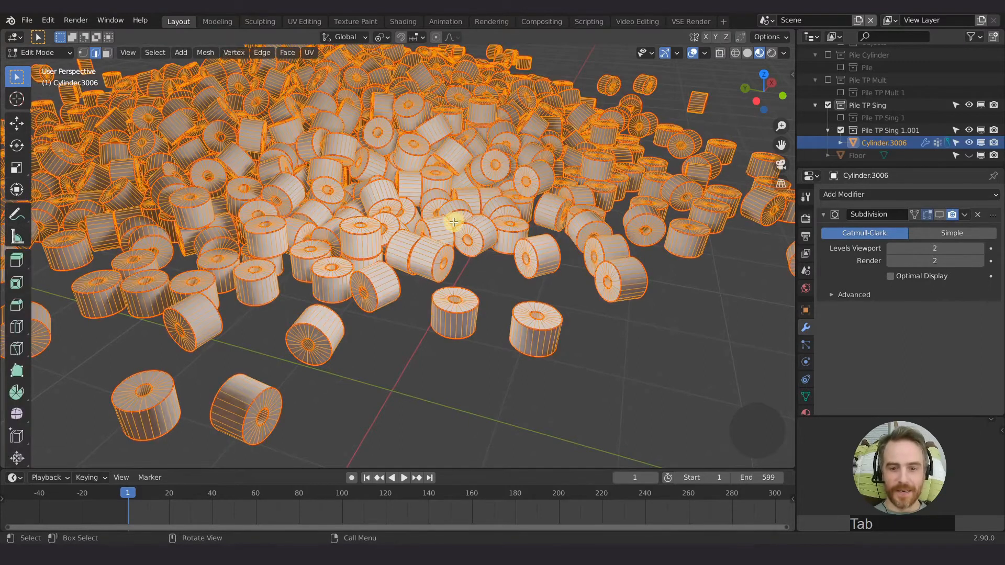
pyautogui.press('p')
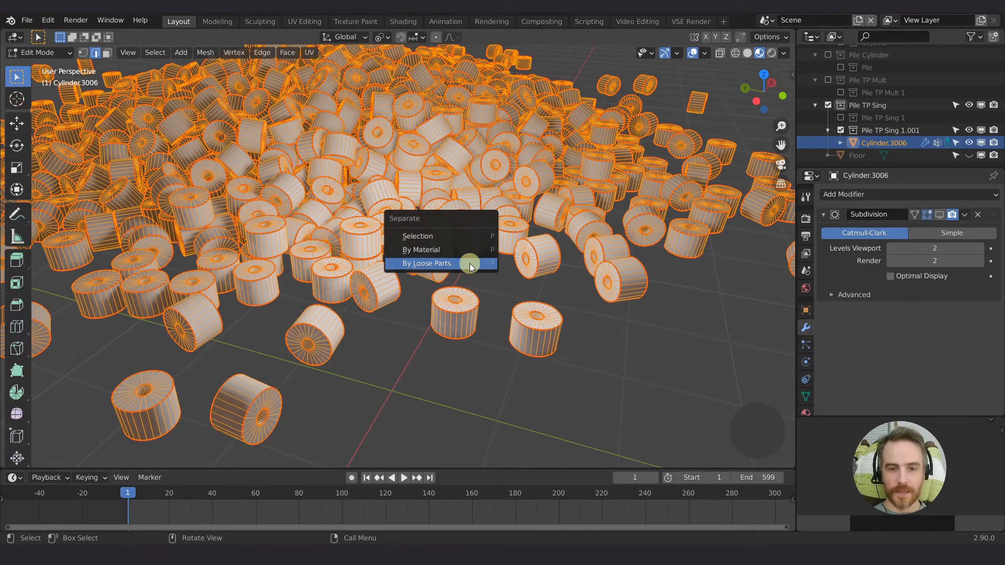
pyautogui.click(469, 263)
pyautogui.press('Tab')
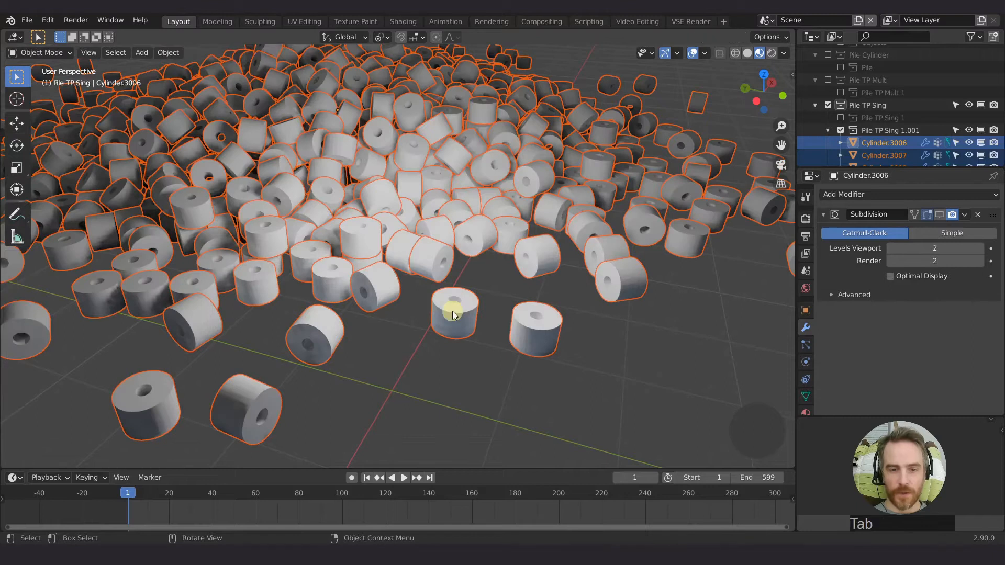
# Mark one vertical edge on the outer side of the separated front upright roll as a seam
pyautogui.click(452, 311)
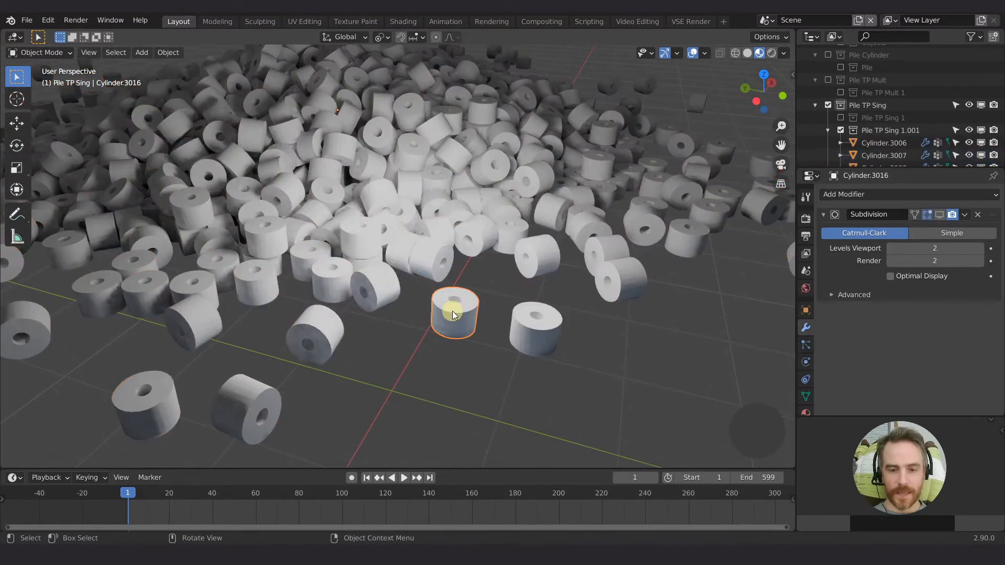
pyautogui.press('Tab')
pyautogui.moveTo(453, 311); pyautogui.dragTo(502, 290, button='middle')
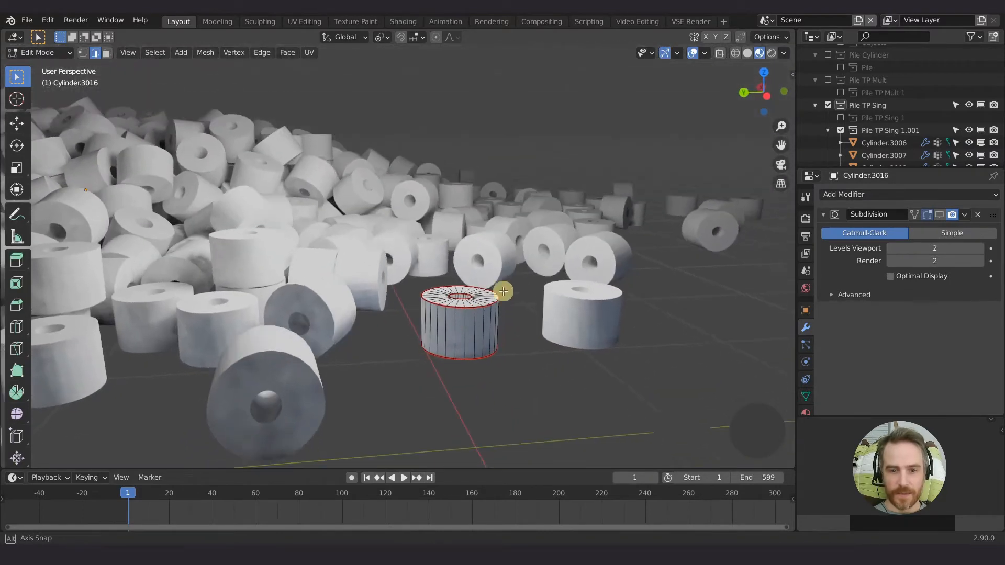
pyautogui.scroll(-1, 440, 325)
pyautogui.scroll(6, 440, 322)
pyautogui.moveTo(440, 325); pyautogui.dragTo(372, 352, button='middle')
pyautogui.click(394, 267)
pyautogui.click(399, 344)
pyautogui.rightClick(400, 347)
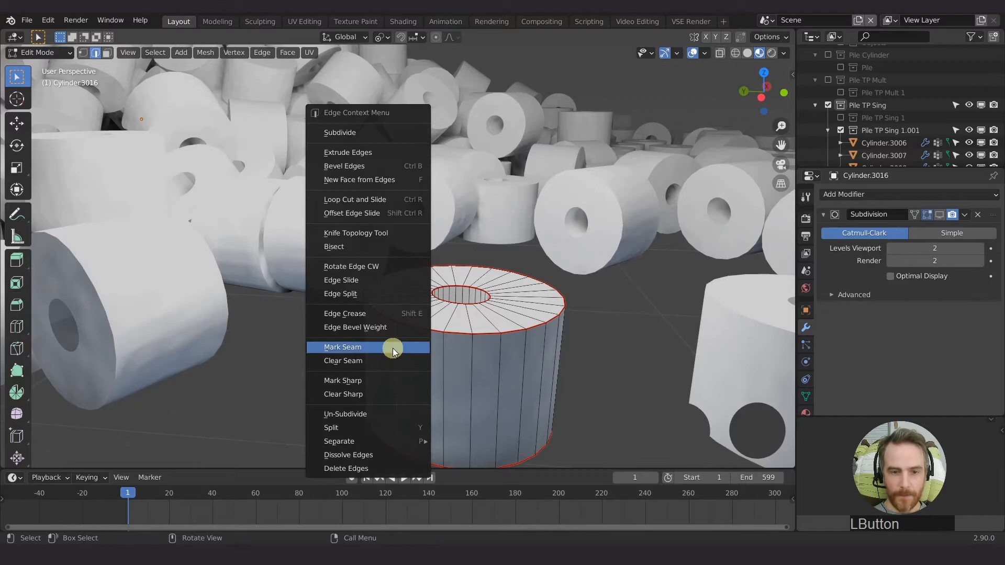
pyautogui.click(393, 347)
pyautogui.scroll(-5, 429, 347)
pyautogui.moveTo(429, 347); pyautogui.dragTo(461, 299, button='middle')
pyautogui.scroll(-4, 426, 348)
pyautogui.scroll(2, 461, 299)
pyautogui.scroll(1, 460, 299)
pyautogui.press('Tab')
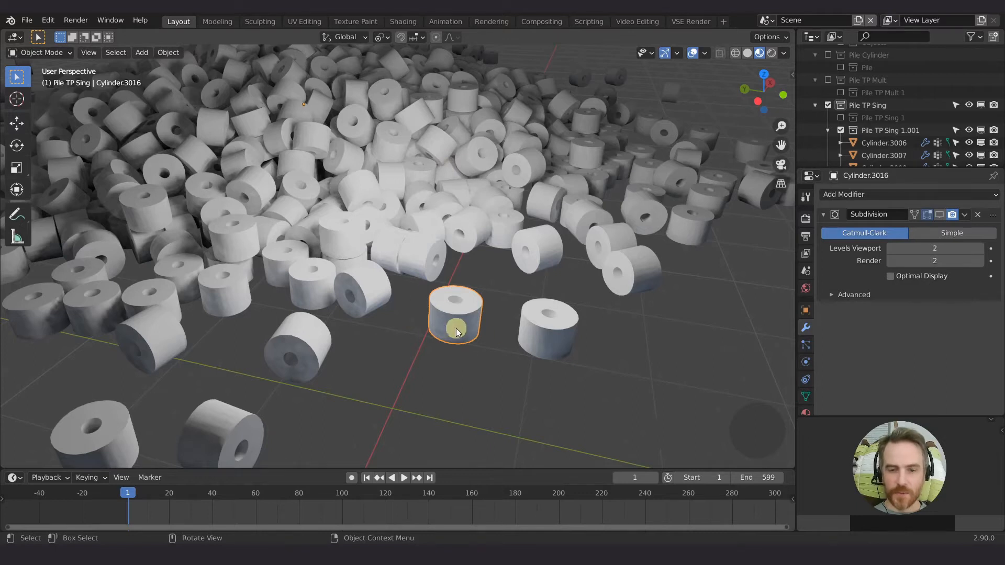
# Select all objects in the Pile TP Sing 1.001 collection and transfer the front roll's UV seam data to them
pyautogui.rightClick(872, 129)
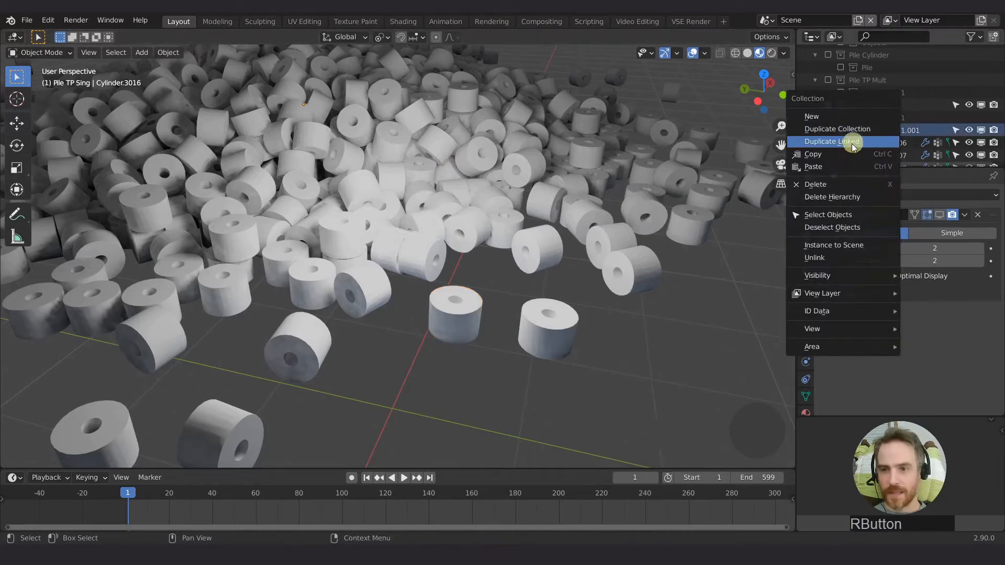
pyautogui.click(825, 215)
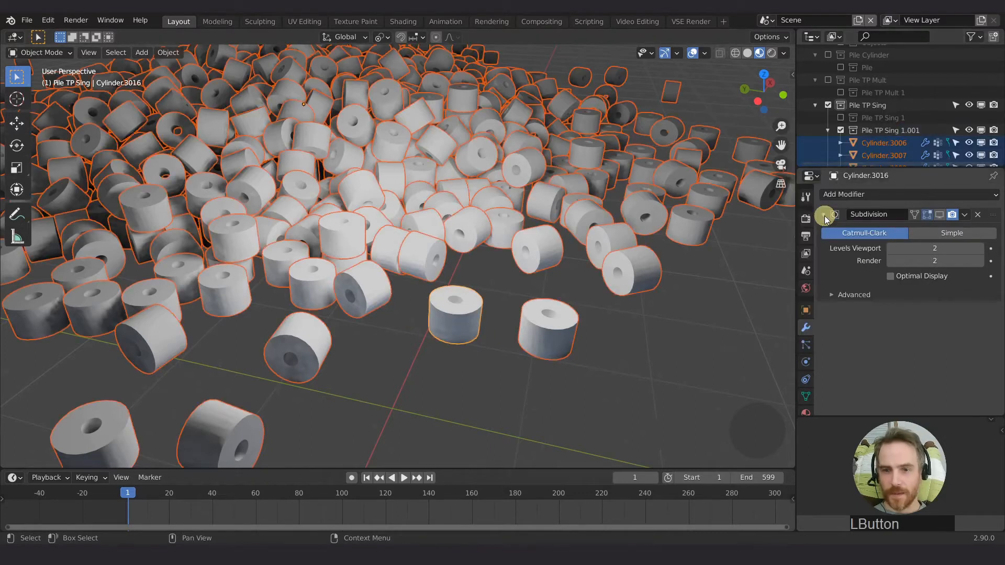
pyautogui.click(172, 52)
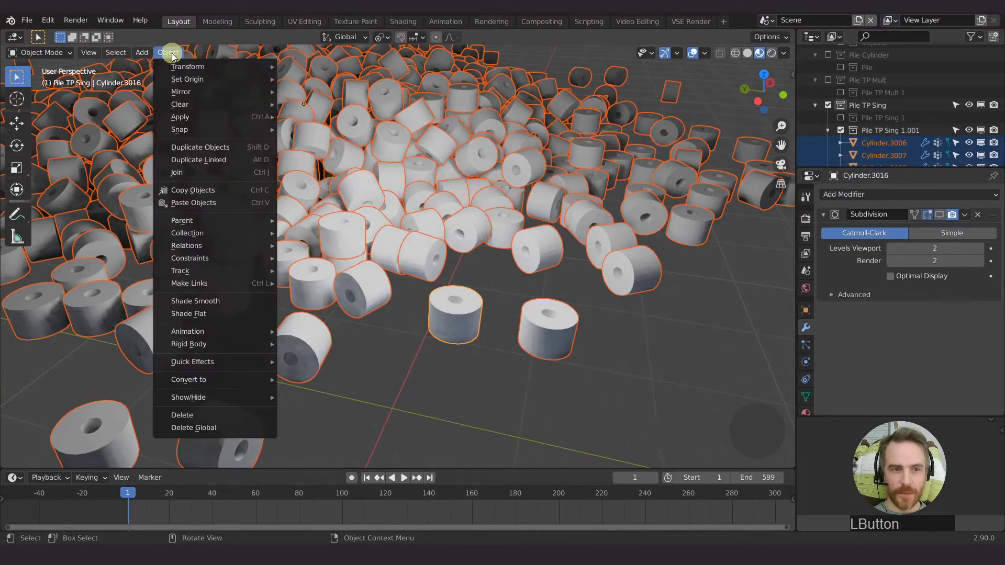
pyautogui.moveTo(198, 244)
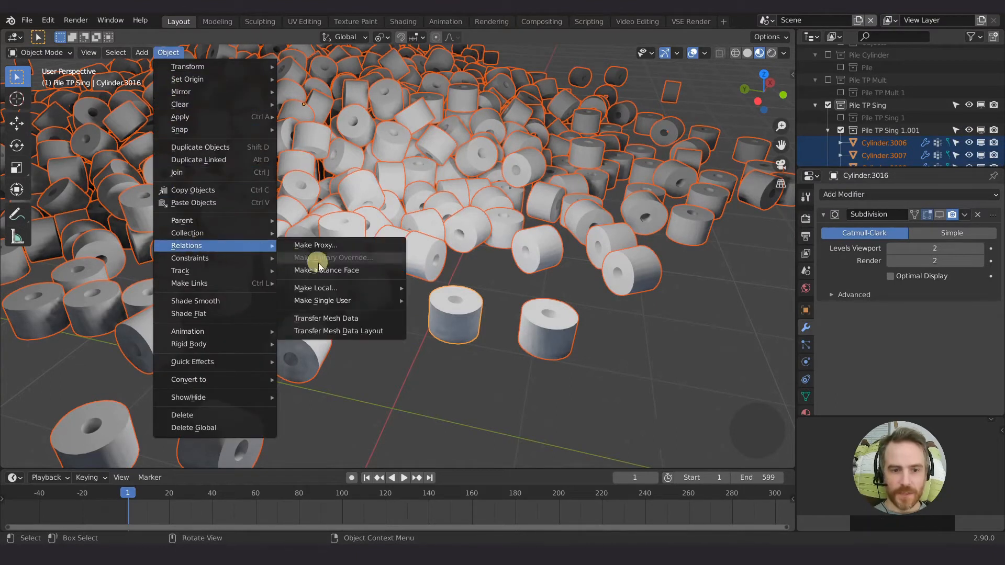
pyautogui.click(327, 320)
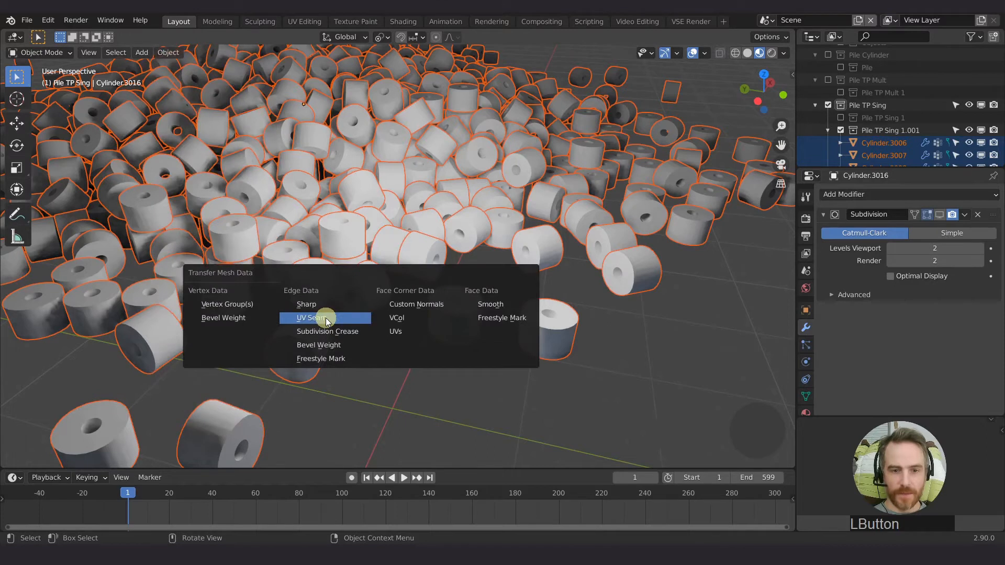
pyautogui.click(309, 317)
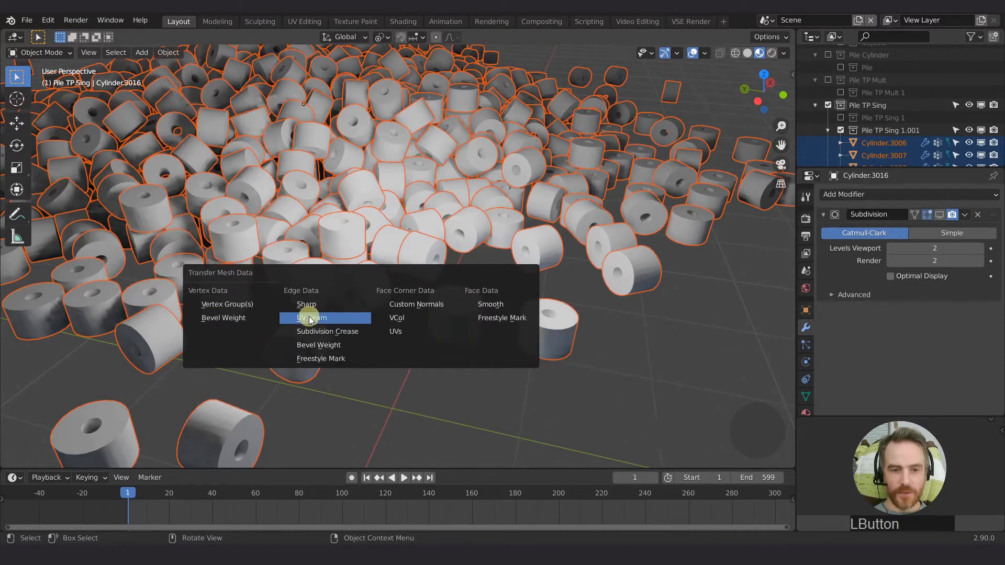
# Set the edge mapping of the UV seam transfer to Topology
pyautogui.click(102, 457)
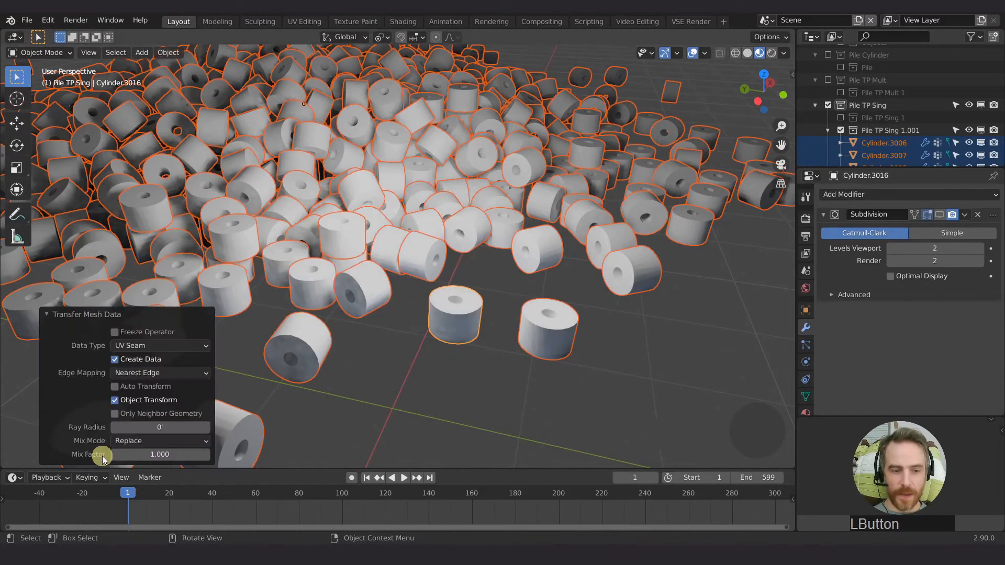
pyautogui.click(144, 375)
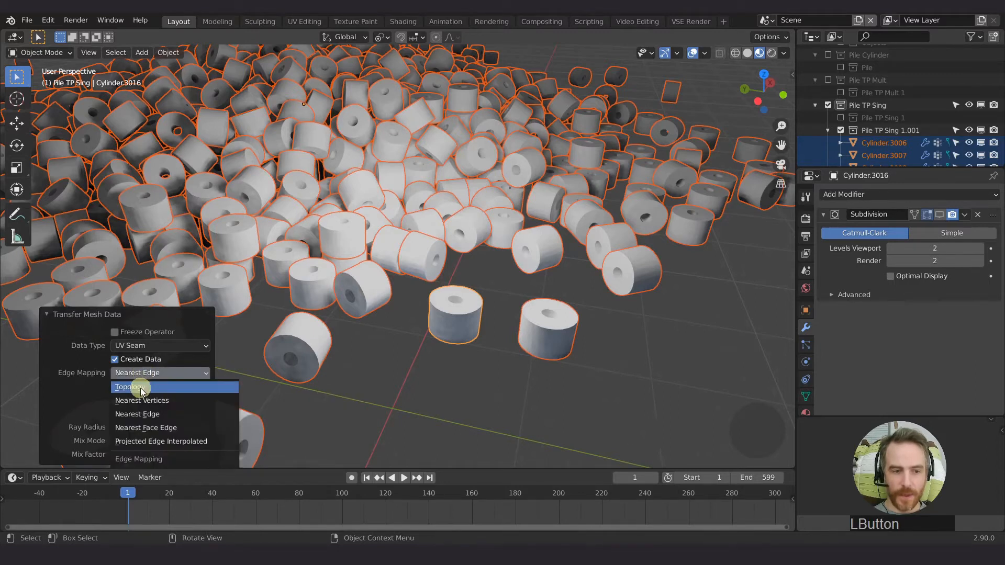
pyautogui.click(130, 388)
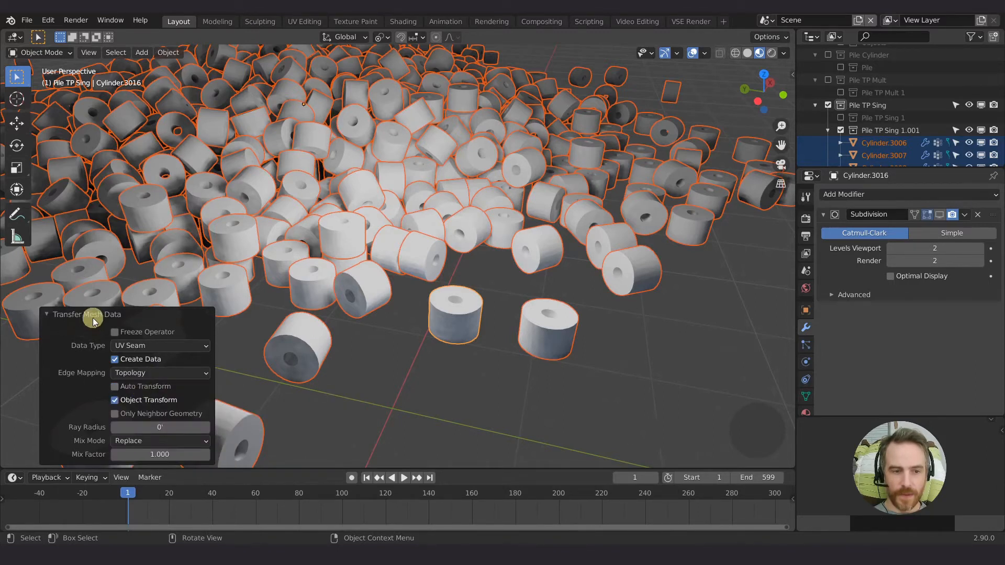
pyautogui.hotkey('ctrl', 'z')
pyautogui.hotkey('ctrl', 'shift', 'z')
# Examine the transferred seams on the rolls across the whole pile in Edit Mode
pyautogui.press('Tab')
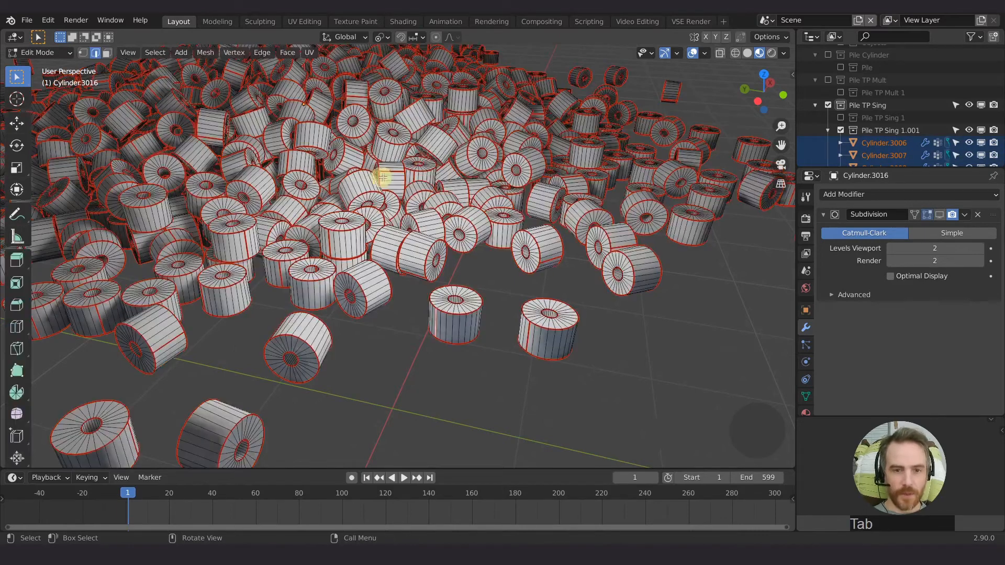
pyautogui.scroll(-3, 352, 154)
pyautogui.keyDown('shift'); pyautogui.moveTo(353, 155); pyautogui.dragTo(414, 206, button='middle'); pyautogui.keyUp('shift')
pyautogui.scroll(4, 384, 224)
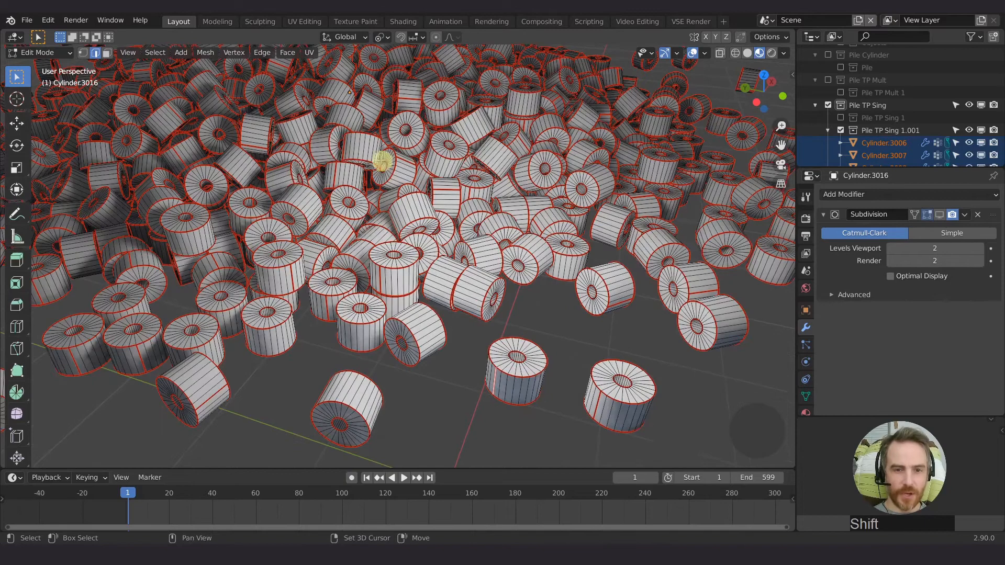
pyautogui.scroll(5, 339, 146)
pyautogui.keyDown('shift'); pyautogui.moveTo(338, 141); pyautogui.dragTo(488, 229, button='middle'); pyautogui.keyUp('shift')
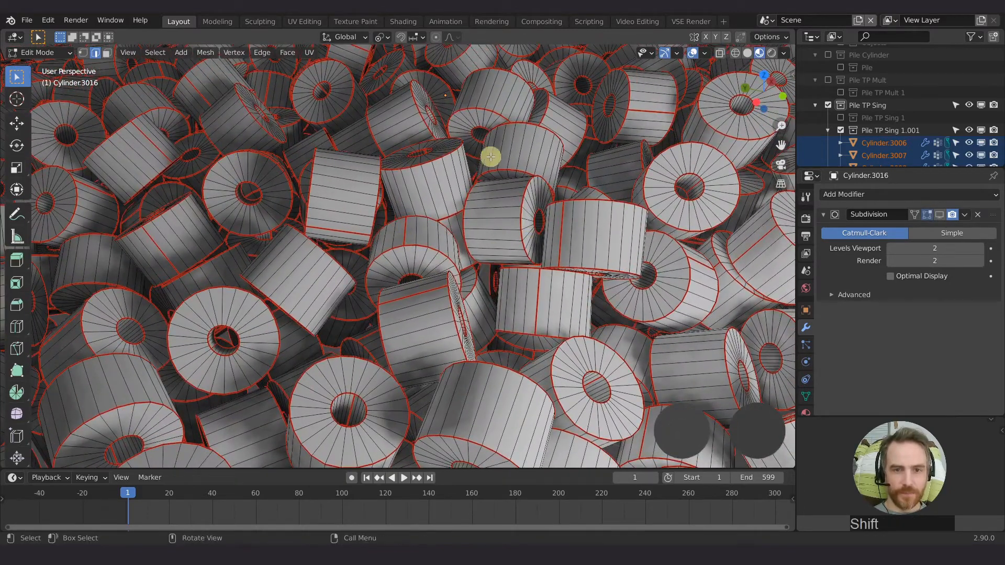
pyautogui.scroll(-5, 488, 157)
pyautogui.keyDown('shift'); pyautogui.moveTo(568, 203); pyautogui.dragTo(377, 166, button='middle'); pyautogui.keyUp('shift')
pyautogui.scroll(-5, 377, 166)
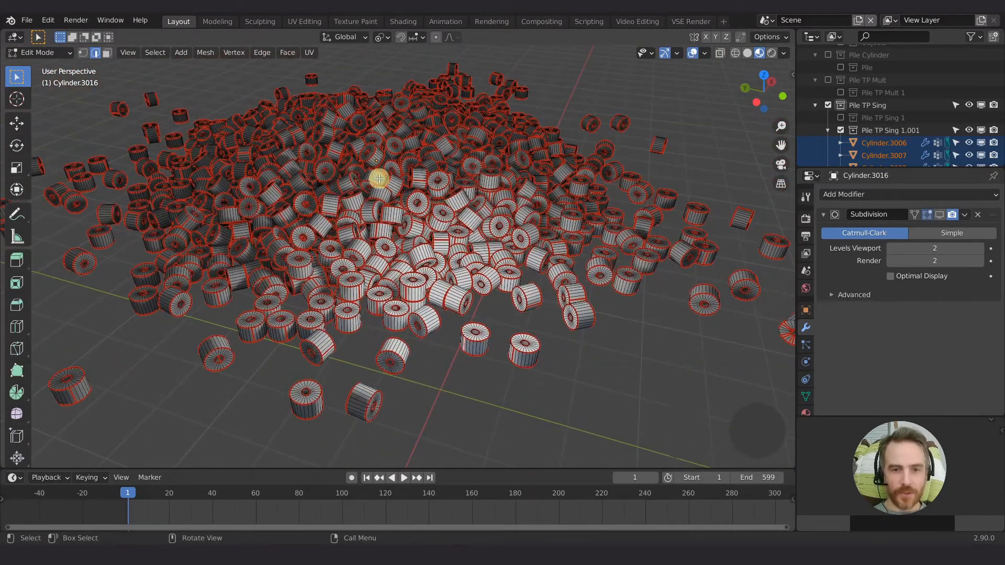
# In the UV Editing workspace, select the whole pile's geometry, add a UV map named Pile2 and make it active for rendering
pyautogui.click(298, 21)
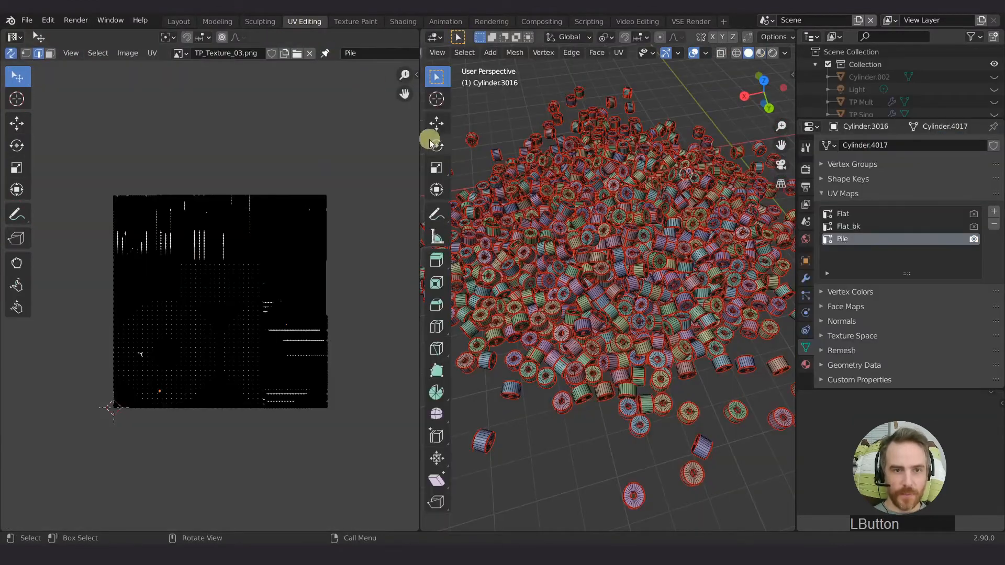
pyautogui.press('Tab')
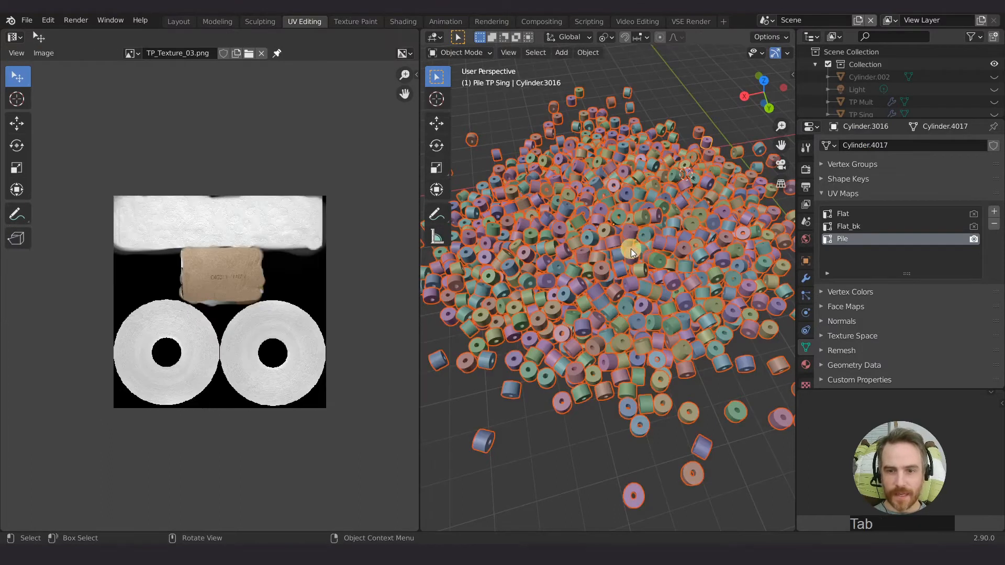
pyautogui.press('a')
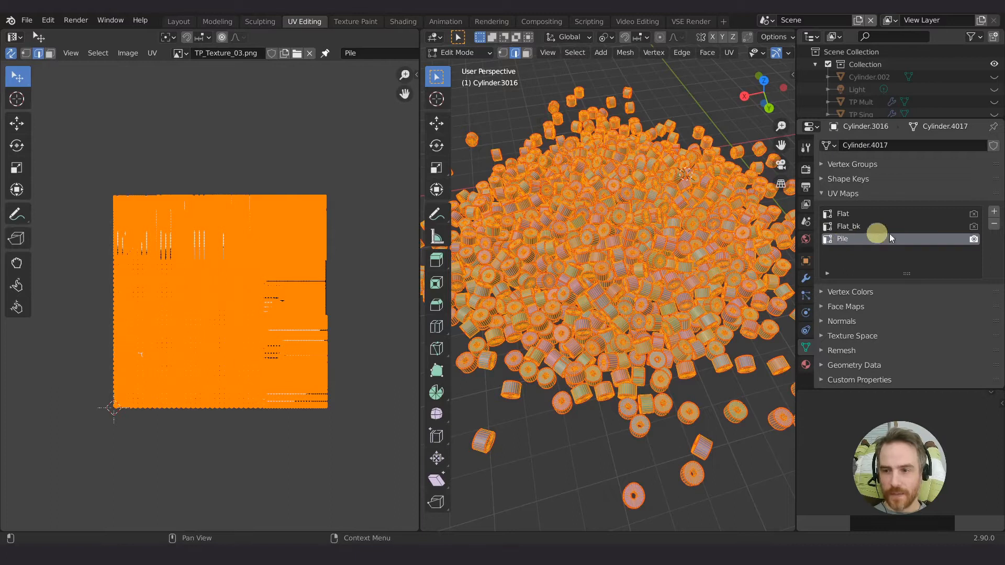
pyautogui.click(994, 211)
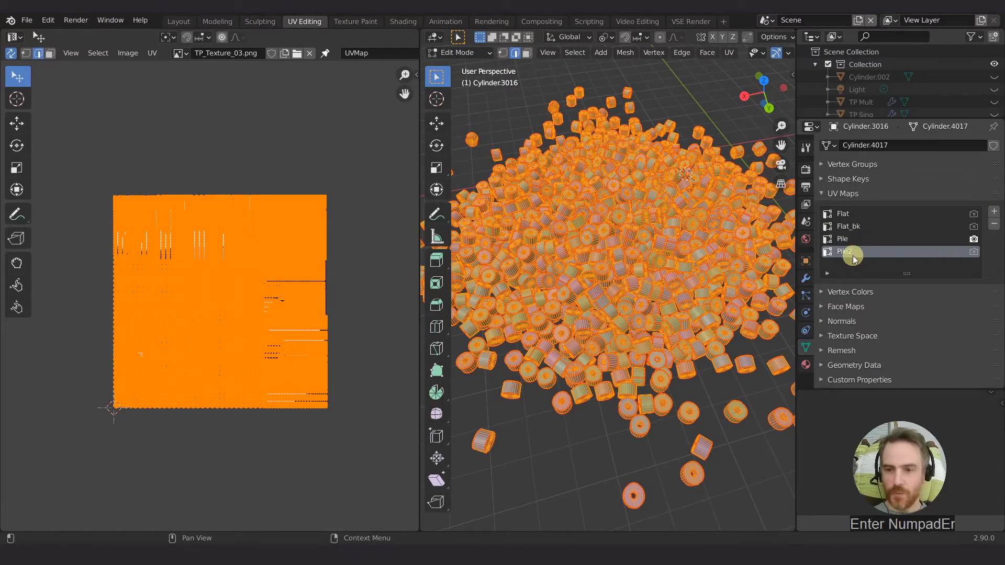
pyautogui.click(973, 252)
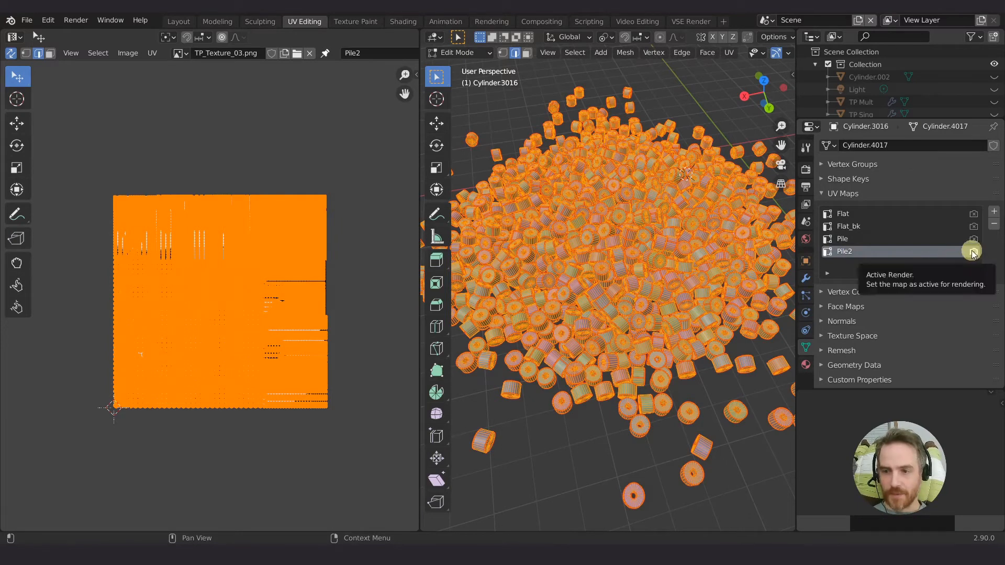
# Unwrap all rolls into the Pile2 UV map and examine the resulting islands up close
pyautogui.press('u')
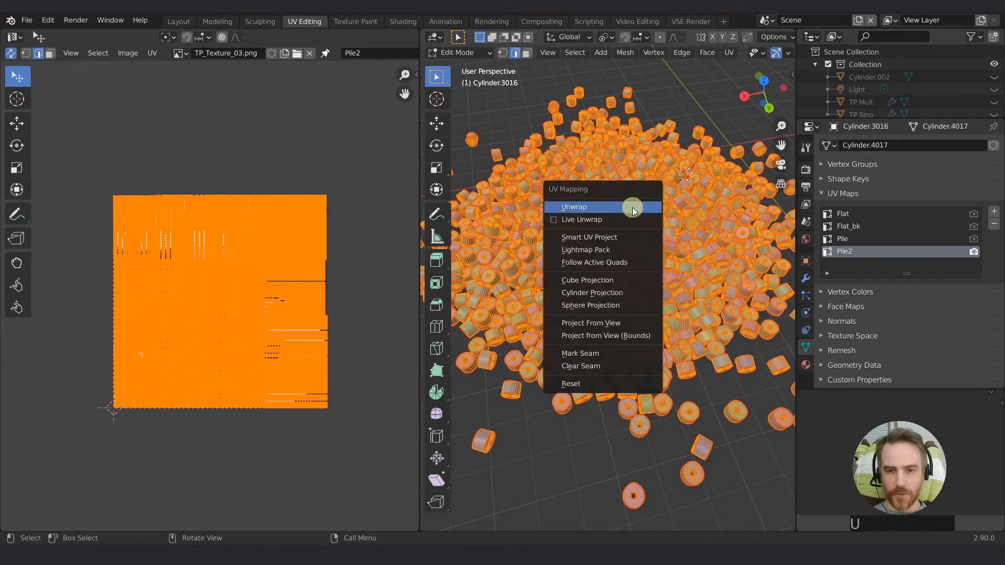
pyautogui.click(633, 207)
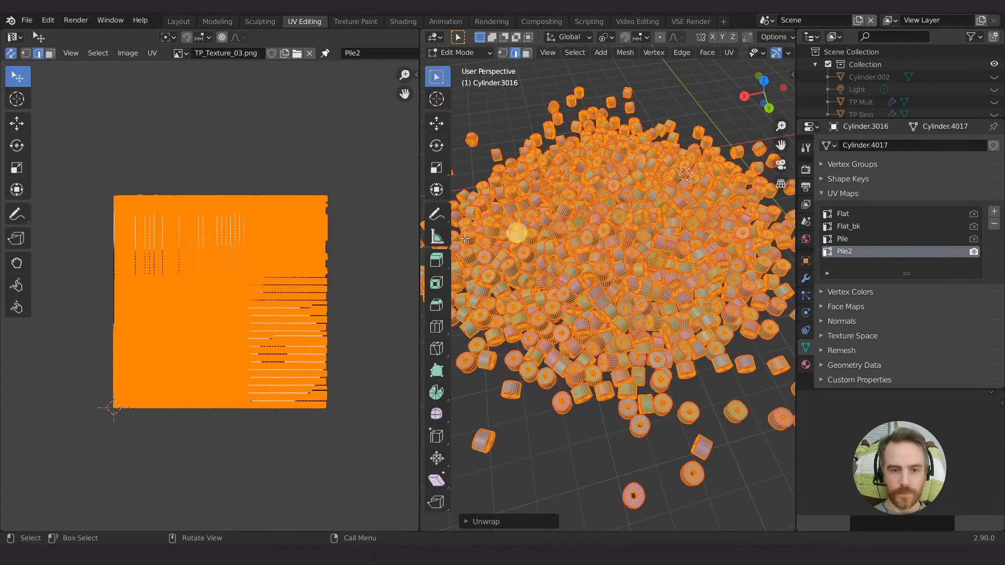
pyautogui.scroll(5, 238, 319)
pyautogui.scroll(4, 237, 320)
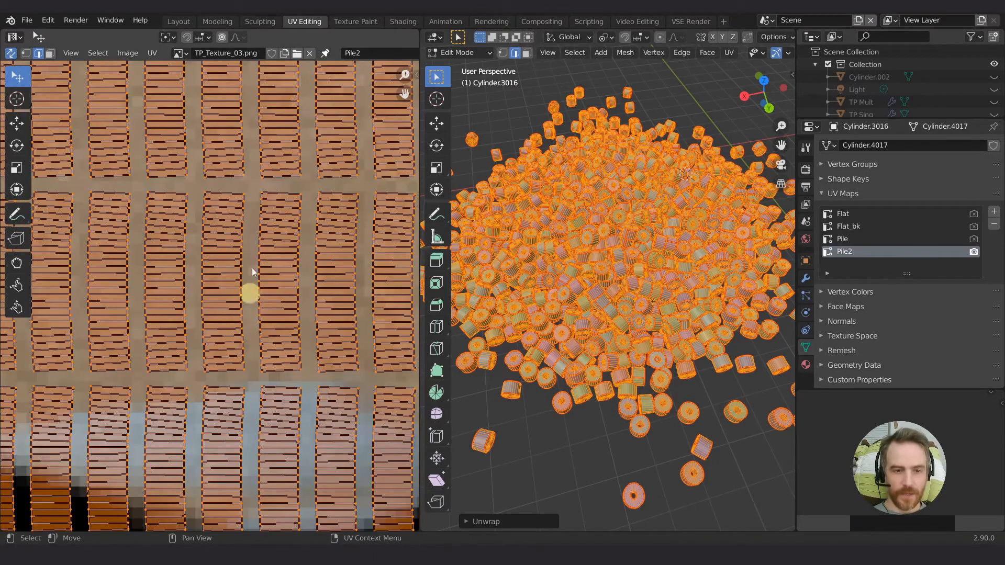
pyautogui.scroll(1, 203, 293)
pyautogui.scroll(-2, 204, 291)
pyautogui.scroll(3, 204, 290)
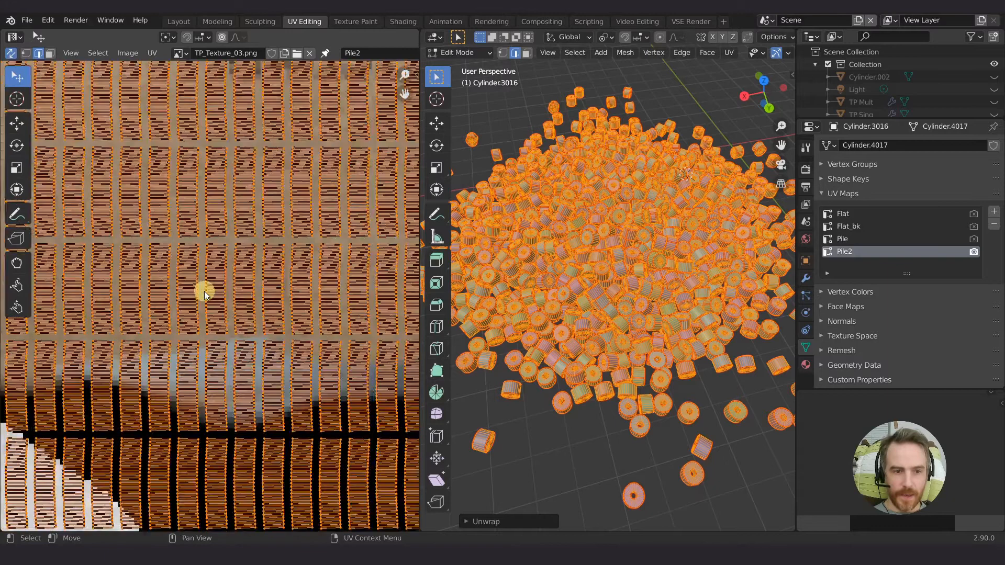
pyautogui.scroll(-2, 242, 259)
pyautogui.scroll(4, 226, 224)
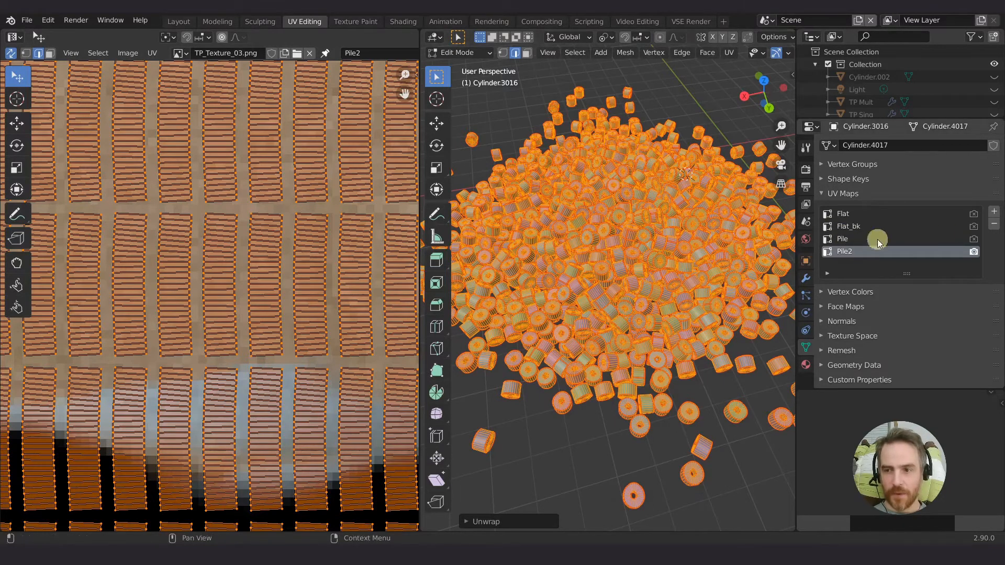
# Switch between the Pile and Pile2 UV maps to compare them
pyautogui.click(849, 240)
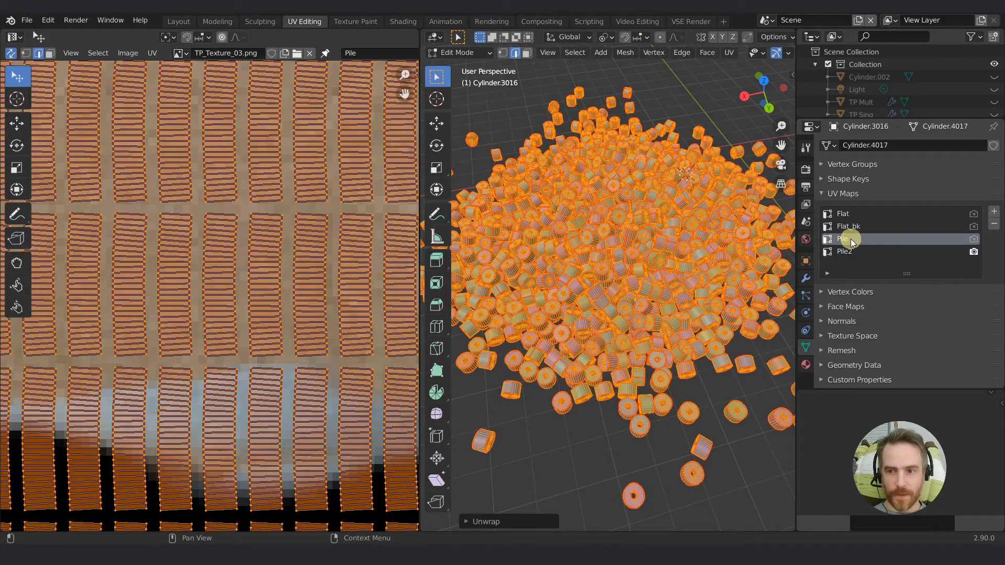
pyautogui.click(844, 251)
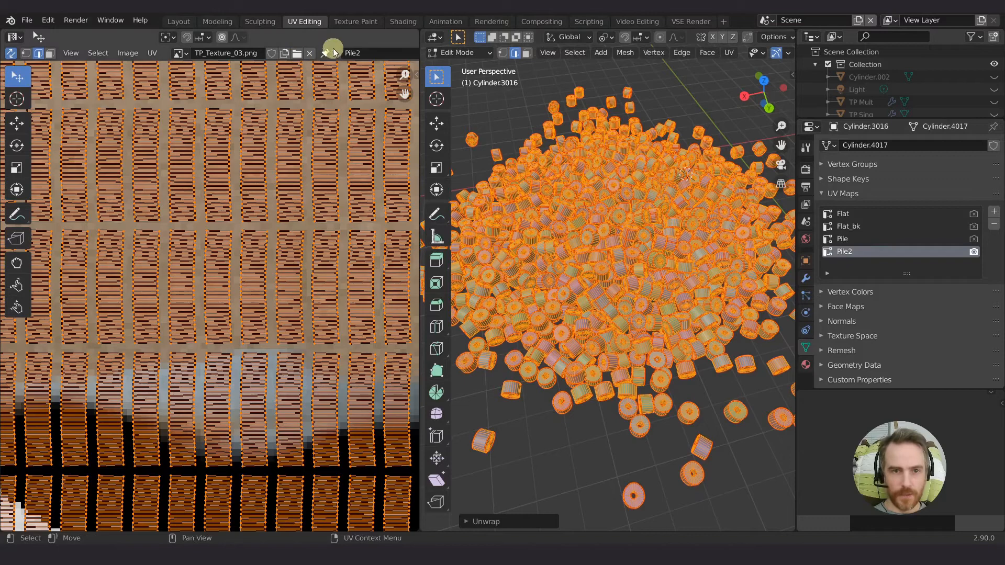
pyautogui.scroll(-1, 335, 53)
pyautogui.click(366, 53)
pyautogui.click(351, 96)
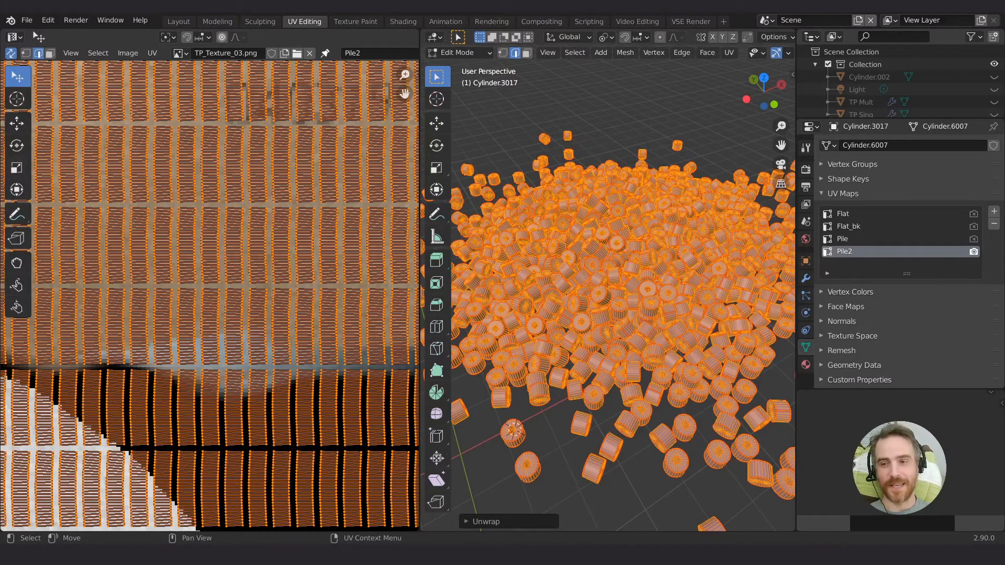
# Return to the Layout workspace and show the pile in solid shading
pyautogui.click(179, 21)
pyautogui.keyDown('shift'); pyautogui.moveTo(433, 224); pyautogui.dragTo(453, 259, button='middle'); pyautogui.keyUp('shift')
pyautogui.click(747, 53)
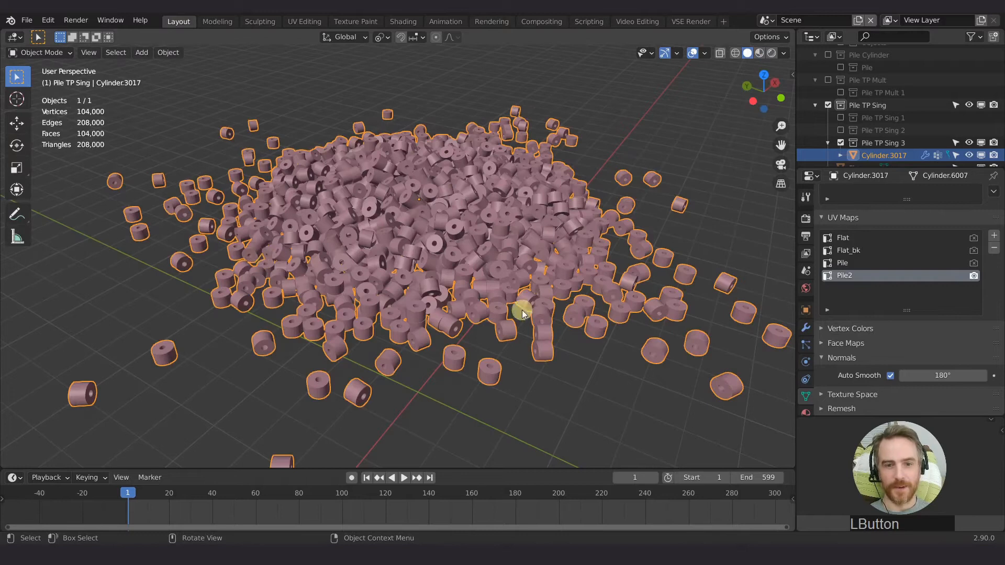
# Examine the pile's fully selected geometry and mesh statistics in Edit Mode
pyautogui.press('Tab')
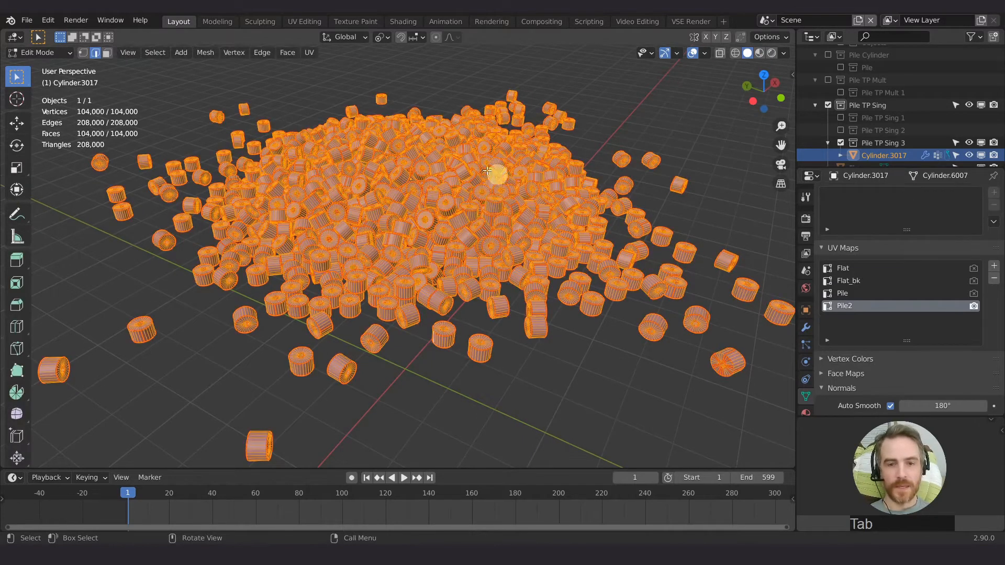
pyautogui.press('p')
pyautogui.click(462, 185)
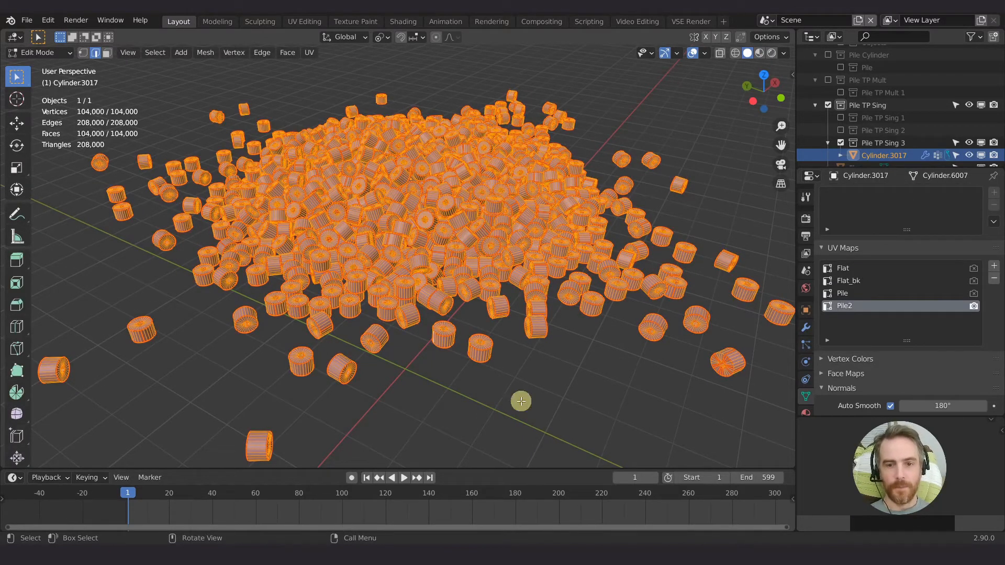
pyautogui.scroll(4, 450, 336)
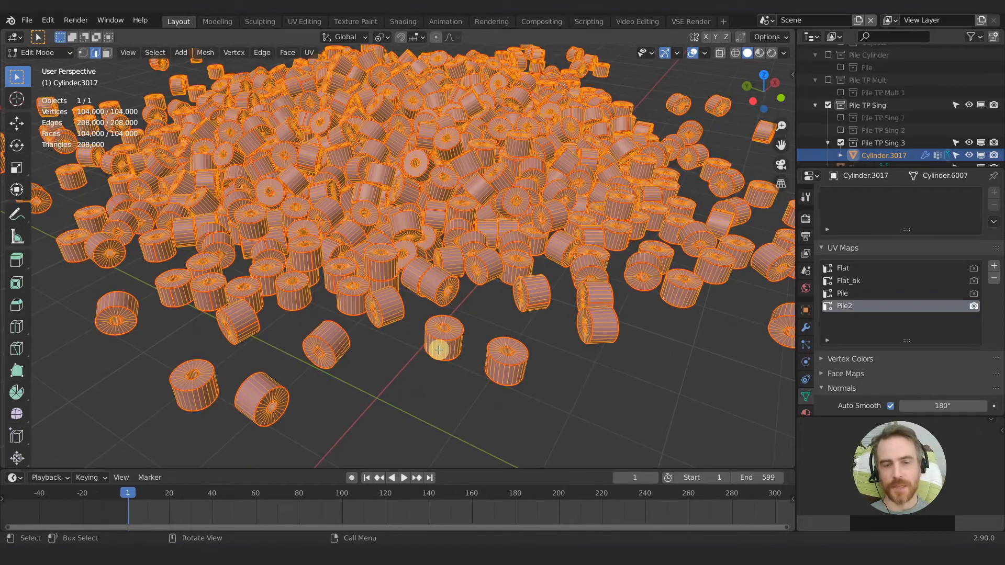
pyautogui.scroll(-2, 499, 324)
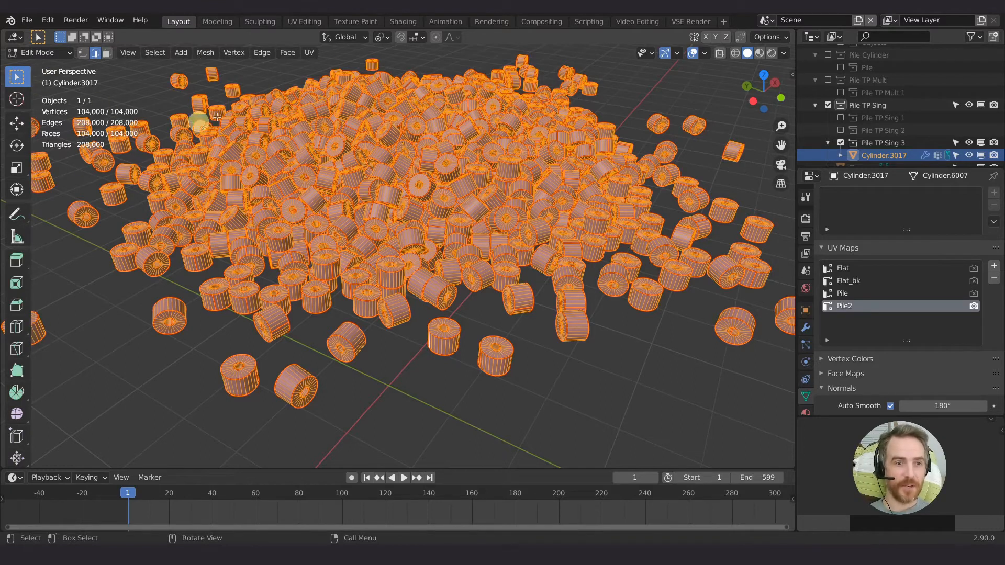
pyautogui.click(705, 53)
pyautogui.click(627, 153)
pyautogui.click(627, 153)
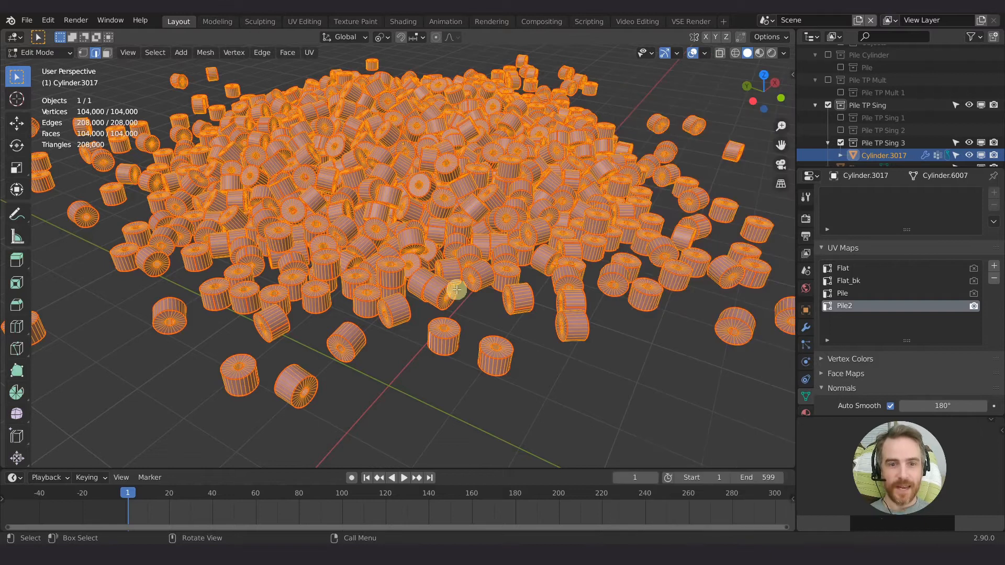
# Select several individual rolls by their linked geometry, reselect the whole pile and return to Object Mode
pyautogui.click(446, 270)
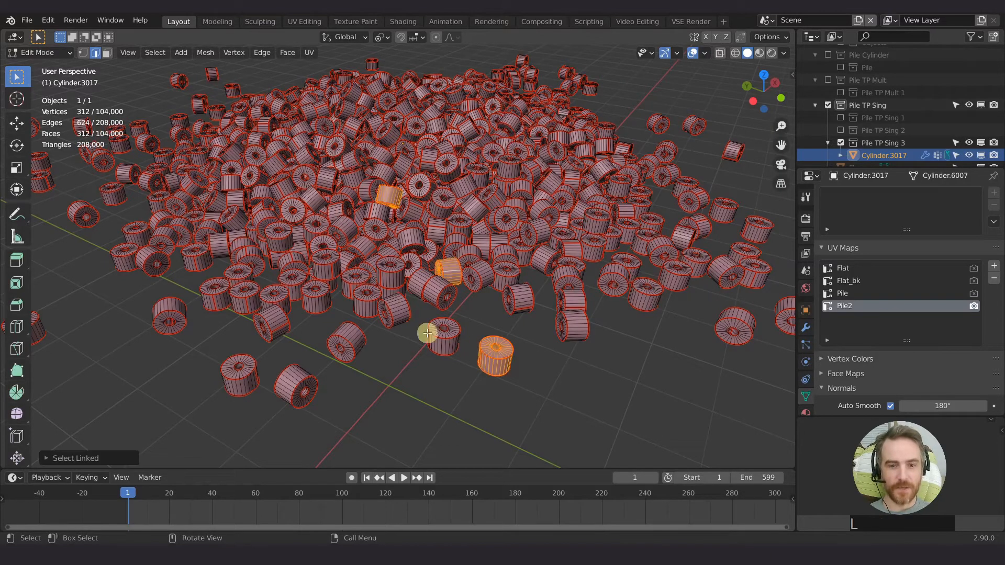
pyautogui.press('l')
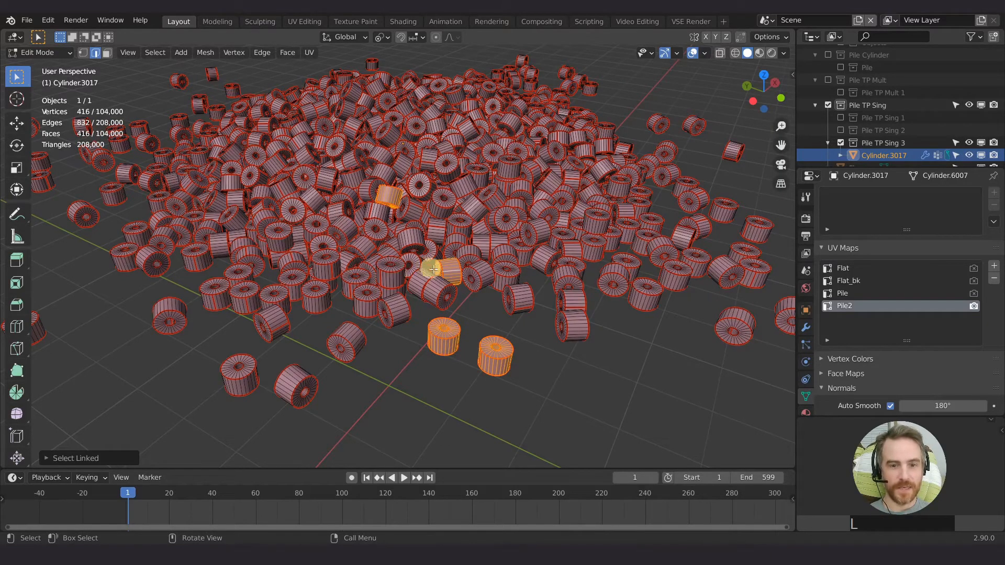
pyautogui.hotkey('alt', 'a')
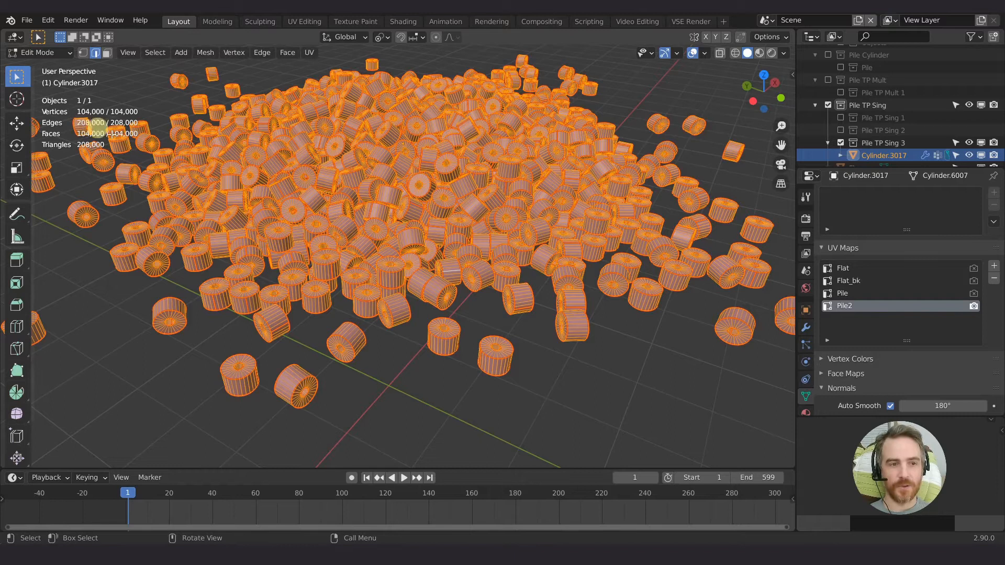
pyautogui.press('Tab')
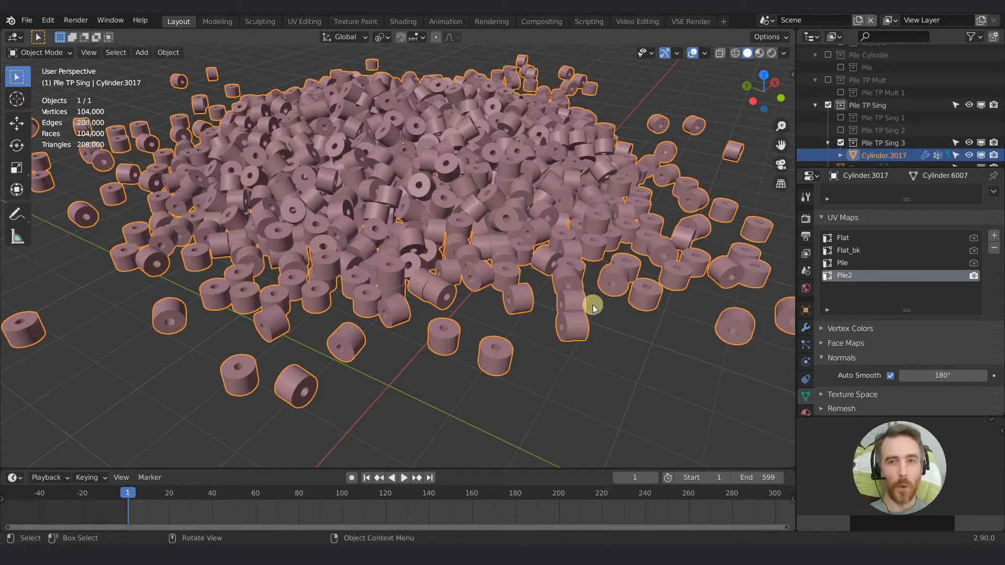
# Switch to the UV Editing workspace and save the file
pyautogui.click(806, 328)
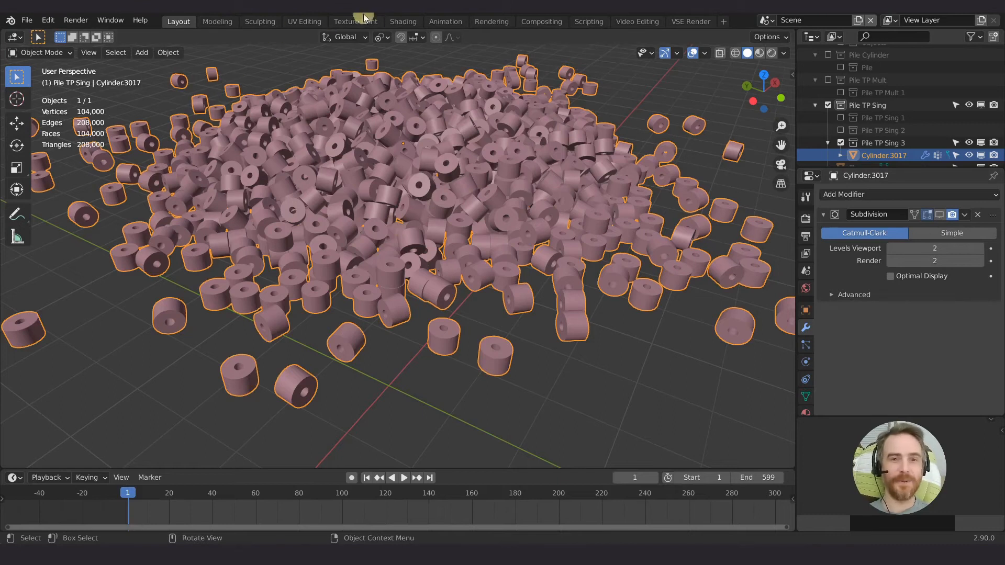
pyautogui.click(304, 21)
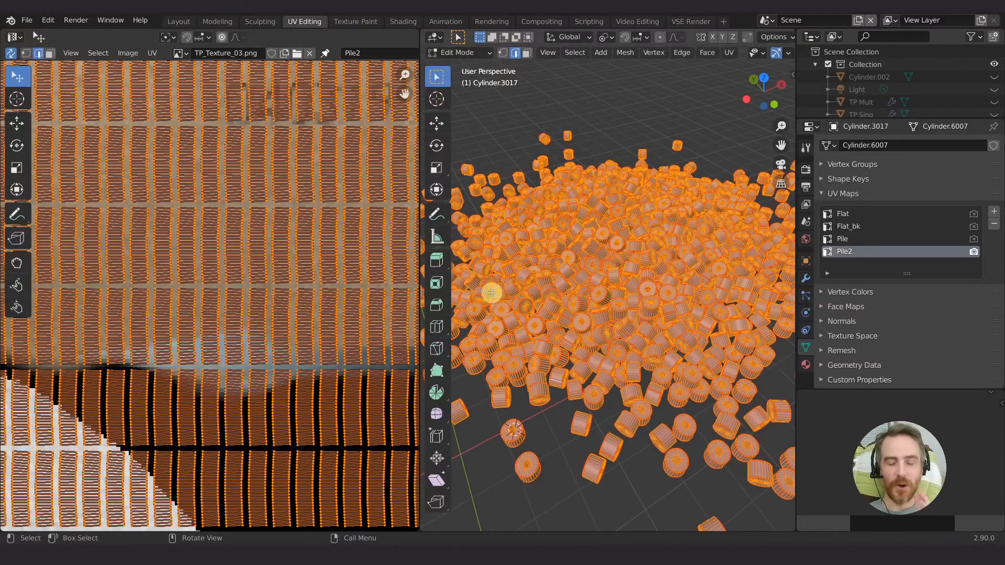
pyautogui.press('ctrl')
pyautogui.hotkey('ctrl', 's')
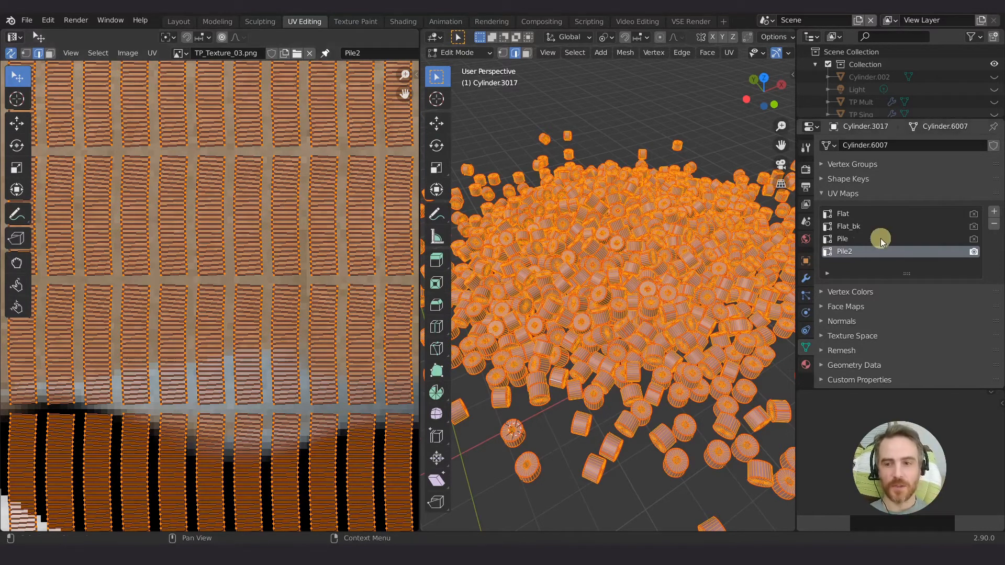
# Compare the islands of the Pile and Pile2 UV maps, leaving Pile2 active and its full layout in view
pyautogui.click(842, 242)
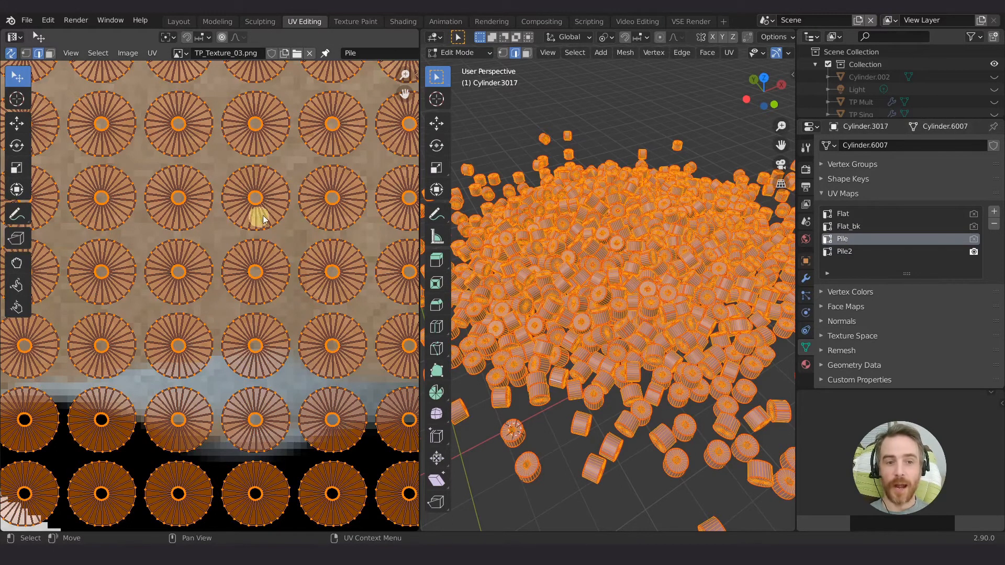
pyautogui.scroll(2, 257, 207)
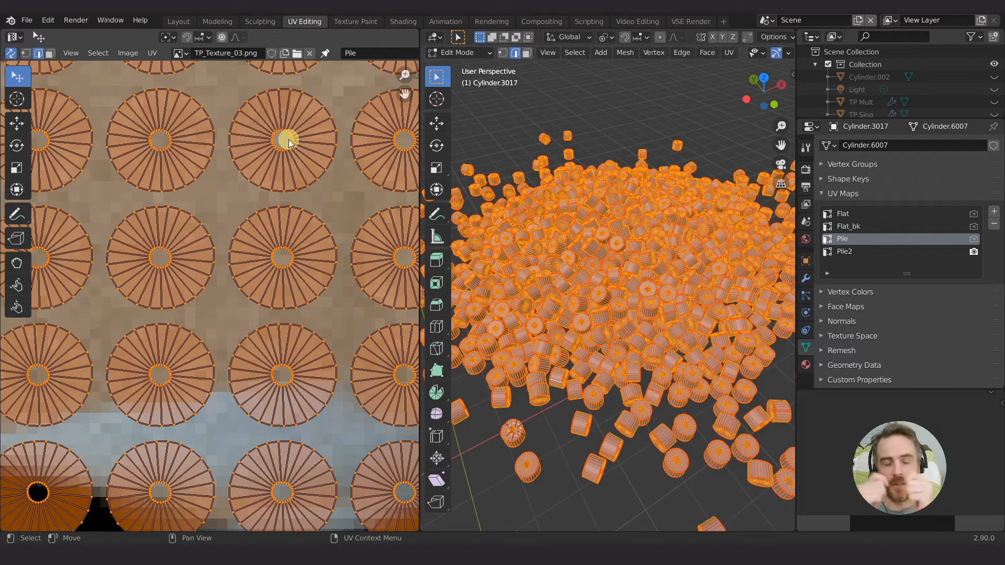
pyautogui.click(844, 251)
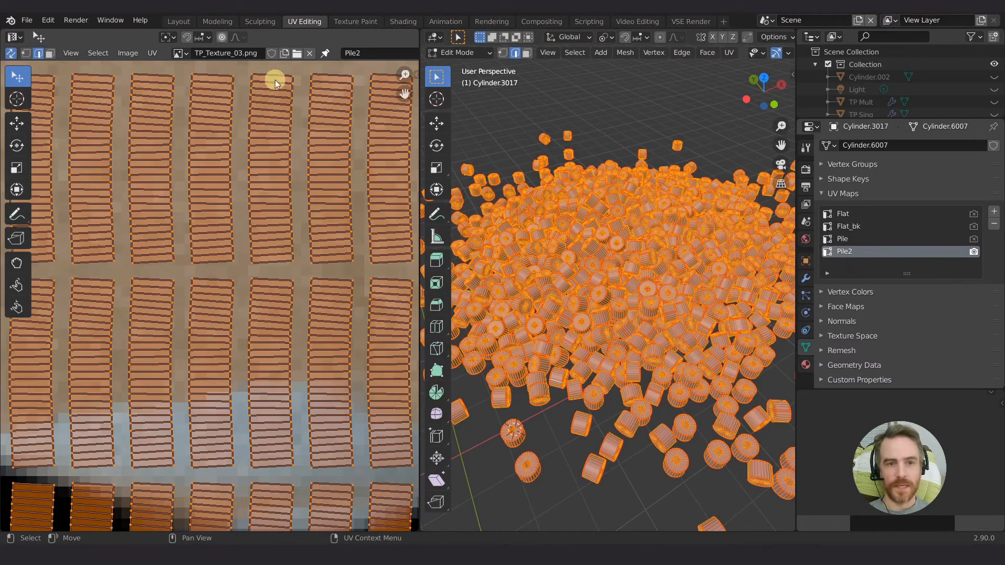
pyautogui.scroll(-10, 252, 222)
pyautogui.scroll(1, 254, 222)
pyautogui.scroll(1, 249, 319)
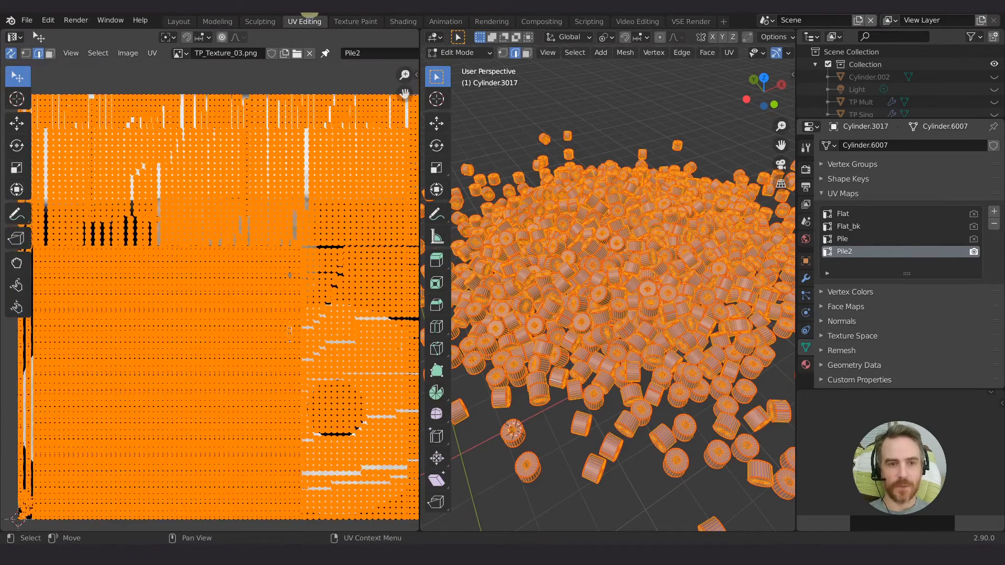
# In the Shading workspace, select the Cylinder.3017 pile and bring it into view
pyautogui.click(402, 22)
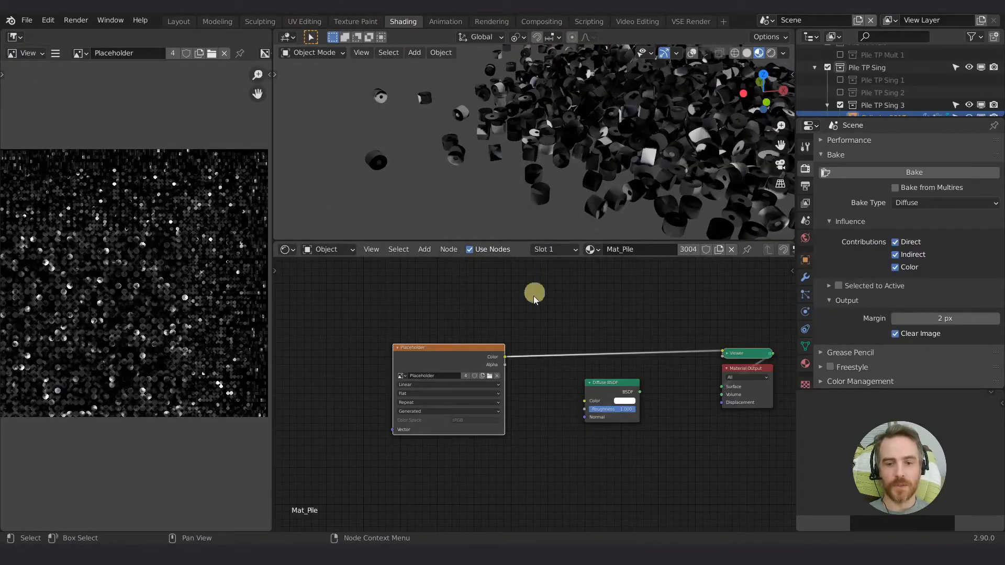
pyautogui.moveTo(612, 294); pyautogui.dragTo(538, 300, button='middle')
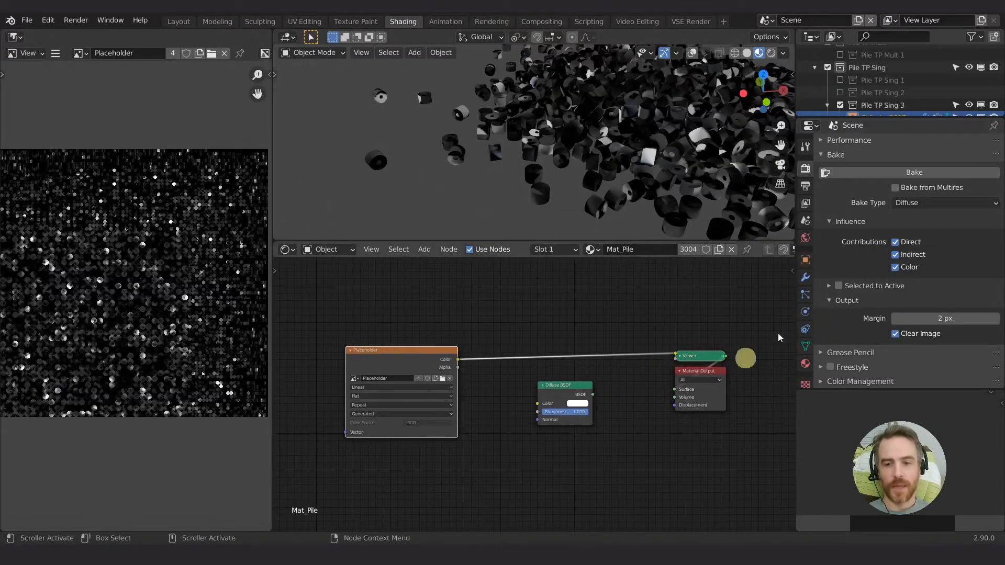
pyautogui.scroll(-2, 875, 83)
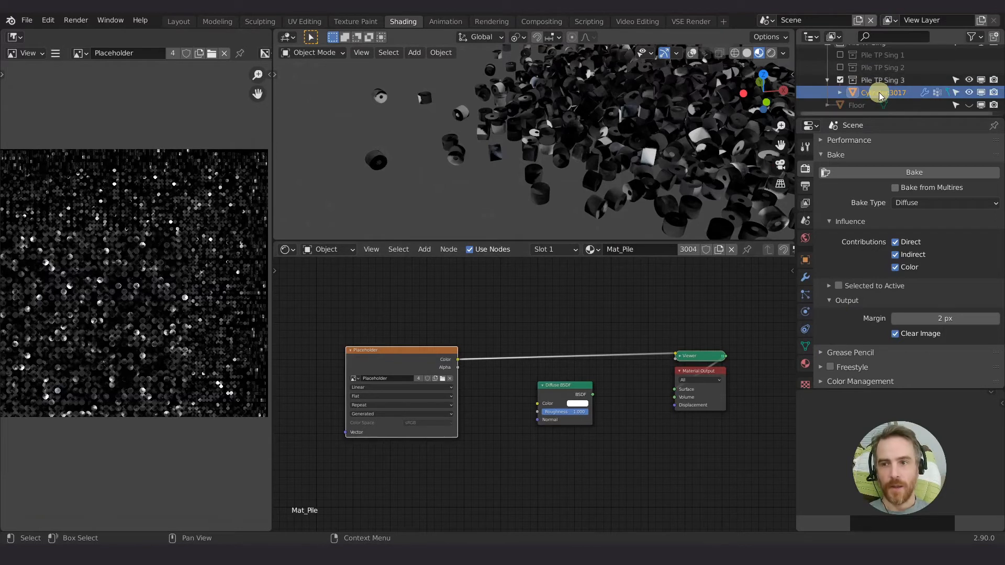
pyautogui.click(879, 93)
pyautogui.keyDown('shift'); pyautogui.moveTo(758, 107); pyautogui.dragTo(563, 150, button='middle'); pyautogui.keyUp('shift')
pyautogui.click(516, 119)
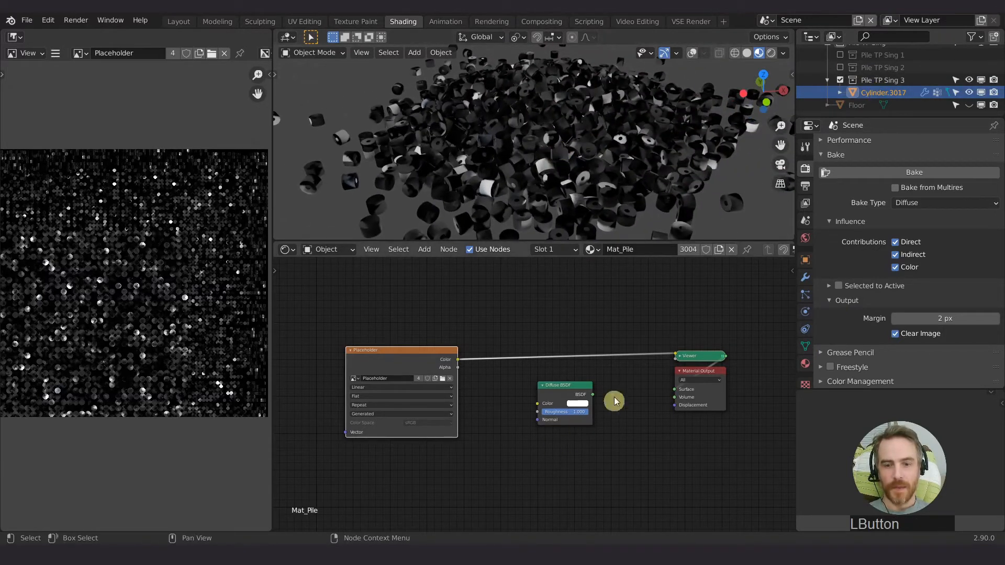
# Connect the Diffuse BSDF node to the Mat_Pile material output and make the Light visible
pyautogui.keyDown('ctrl'); pyautogui.keyDown('shift'); pyautogui.click(553, 393); pyautogui.keyUp('shift'); pyautogui.keyUp('ctrl')
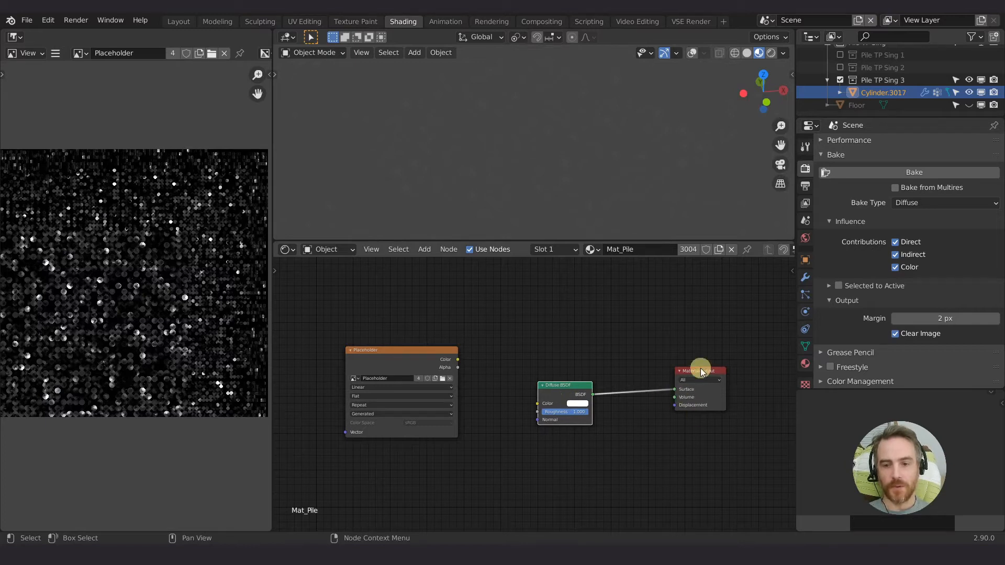
pyautogui.scroll(5, 895, 92)
pyautogui.scroll(5, 895, 91)
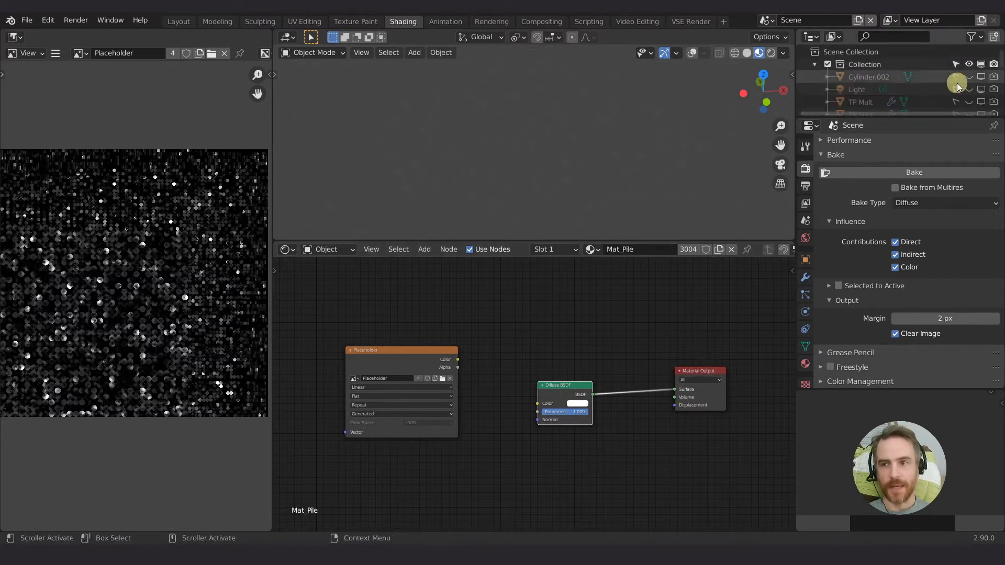
pyautogui.click(993, 89)
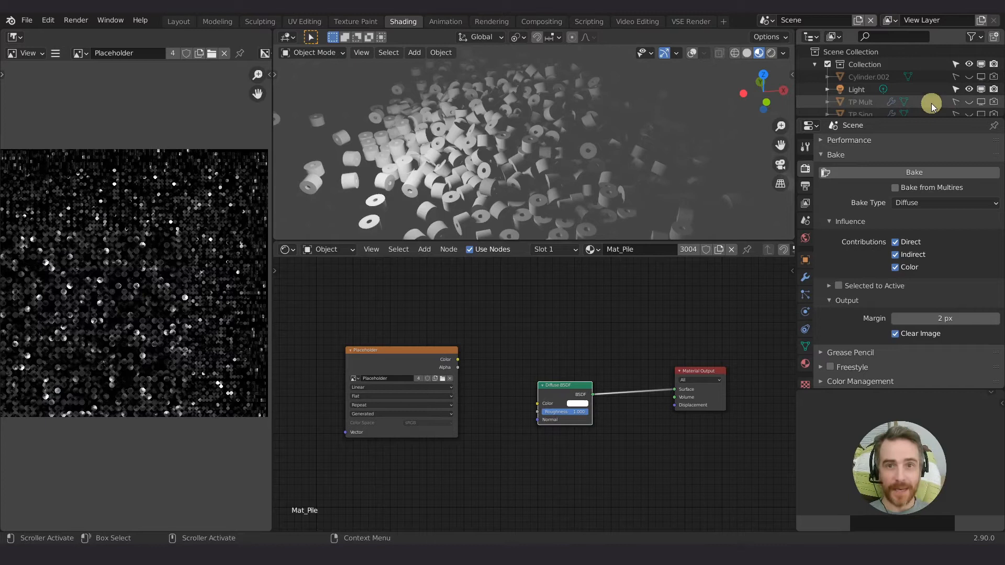
pyautogui.moveTo(563, 391)
pyautogui.mouseDown()
pyautogui.moveTo(575, 394)
pyautogui.moveTo(568, 401)
pyautogui.mouseUp()
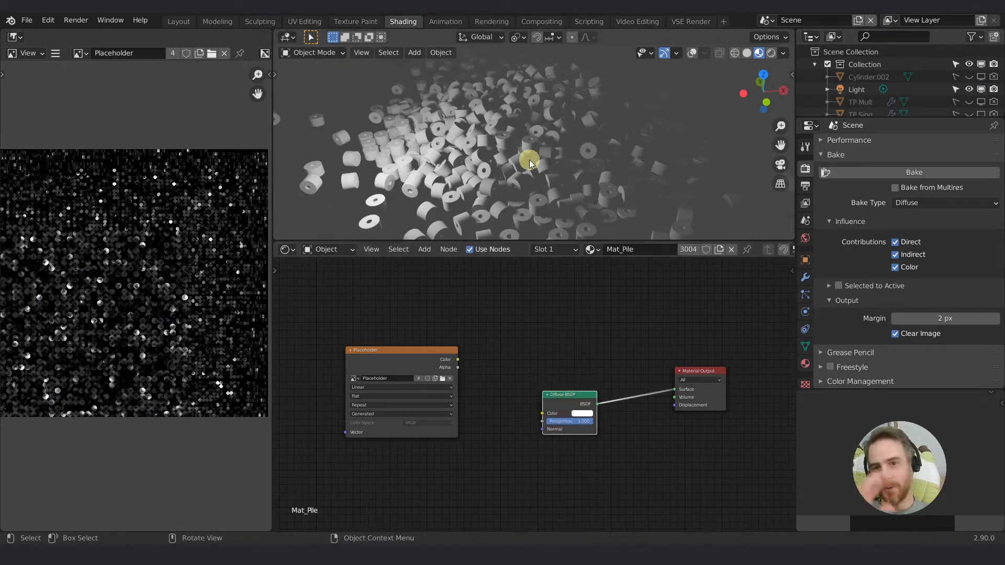
# Show the pile in rendered shading and examine its lighting up close
pyautogui.click(770, 53)
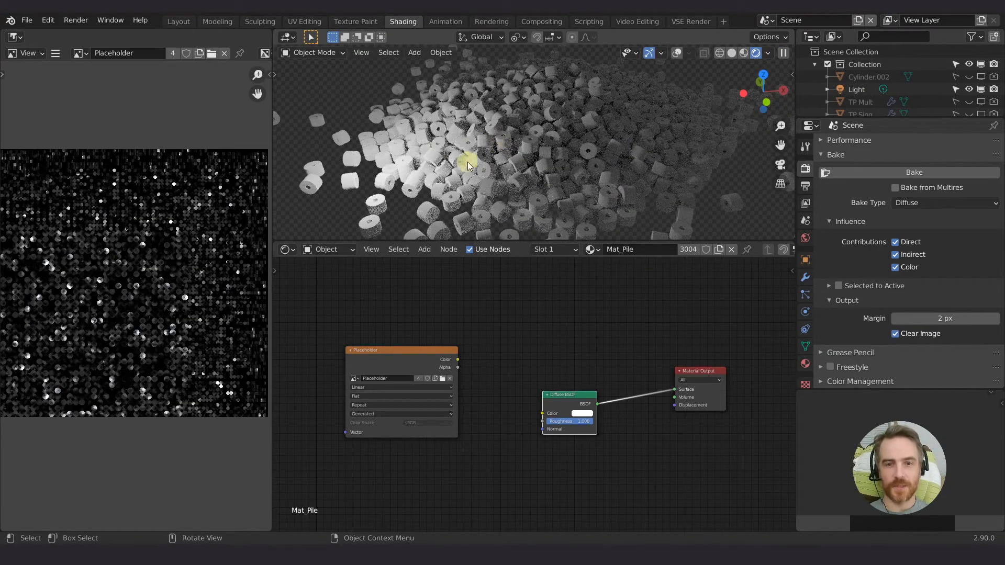
pyautogui.keyDown('shift'); pyautogui.moveTo(466, 159); pyautogui.dragTo(505, 157, button='middle'); pyautogui.keyUp('shift')
pyautogui.keyDown('shift'); pyautogui.rightClick(433, 144); pyautogui.keyUp('shift')
pyautogui.scroll(3, 431, 142)
pyautogui.moveTo(430, 142); pyautogui.dragTo(529, 153, button='middle')
pyautogui.scroll(-5, 967, 92)
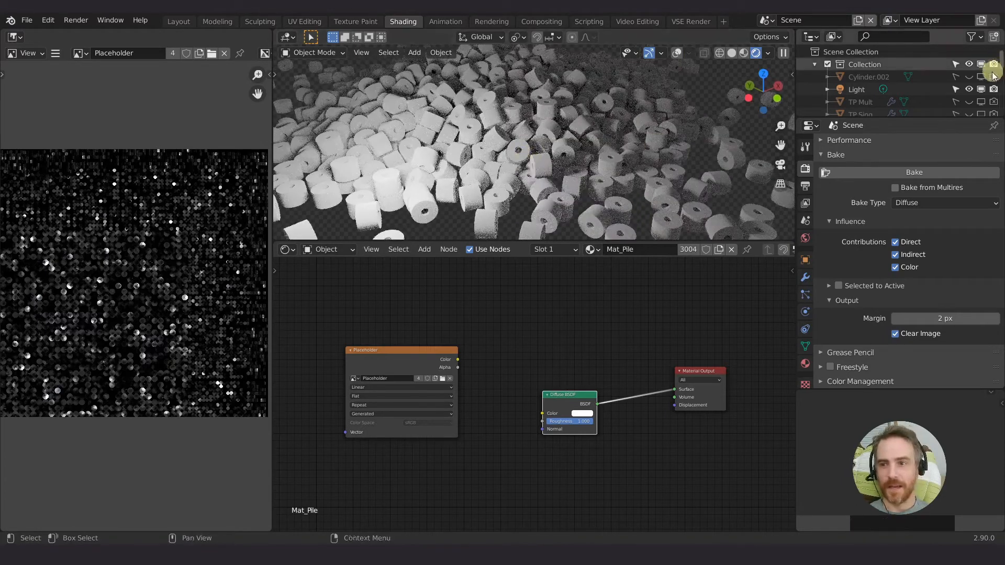
# Make the Floor visible, keep the pile selected and enlarge the 3D viewport to show the rolls on the floor
pyautogui.scroll(-3, 966, 91)
pyautogui.click(464, 128)
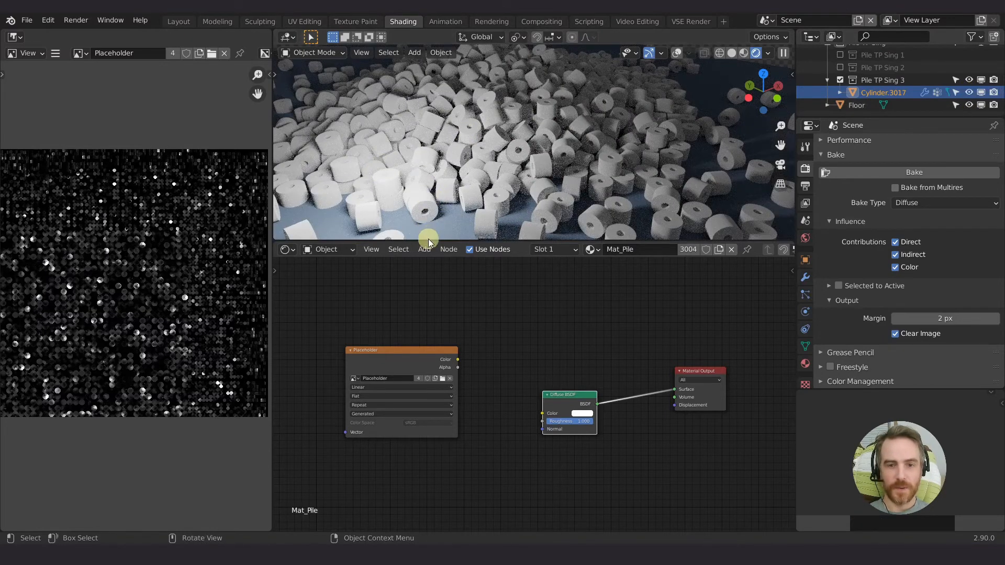
pyautogui.moveTo(429, 241); pyautogui.dragTo(419, 346)
pyautogui.keyDown('shift'); pyautogui.moveTo(429, 293); pyautogui.dragTo(482, 199, button='middle'); pyautogui.keyUp('shift')
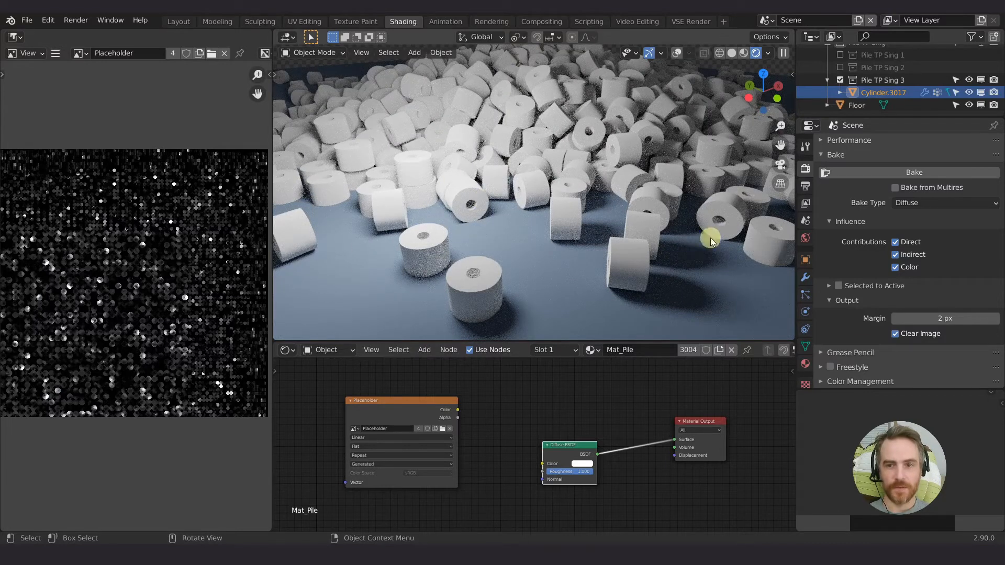
# Ensure Pile2 is the pile's selected and active render UV map, and check the Subdivision modifier's viewport display
pyautogui.click(804, 348)
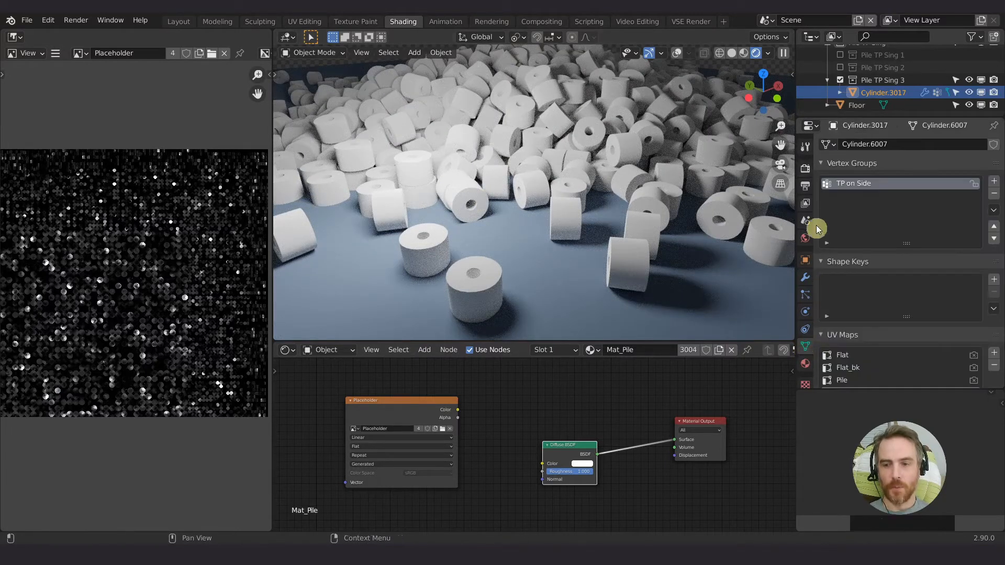
pyautogui.scroll(-6, 847, 369)
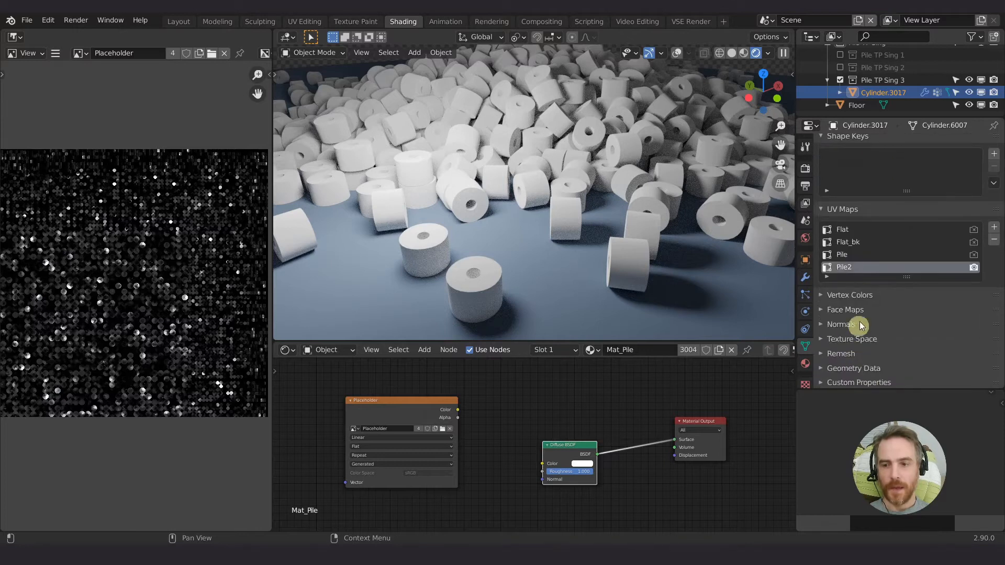
pyautogui.click(845, 265)
pyautogui.click(973, 267)
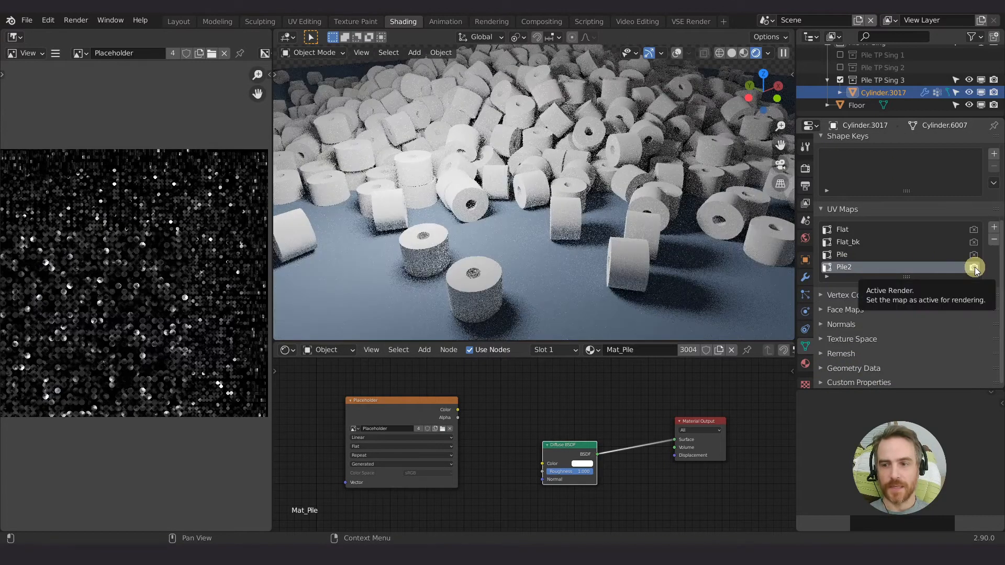
pyautogui.click(805, 279)
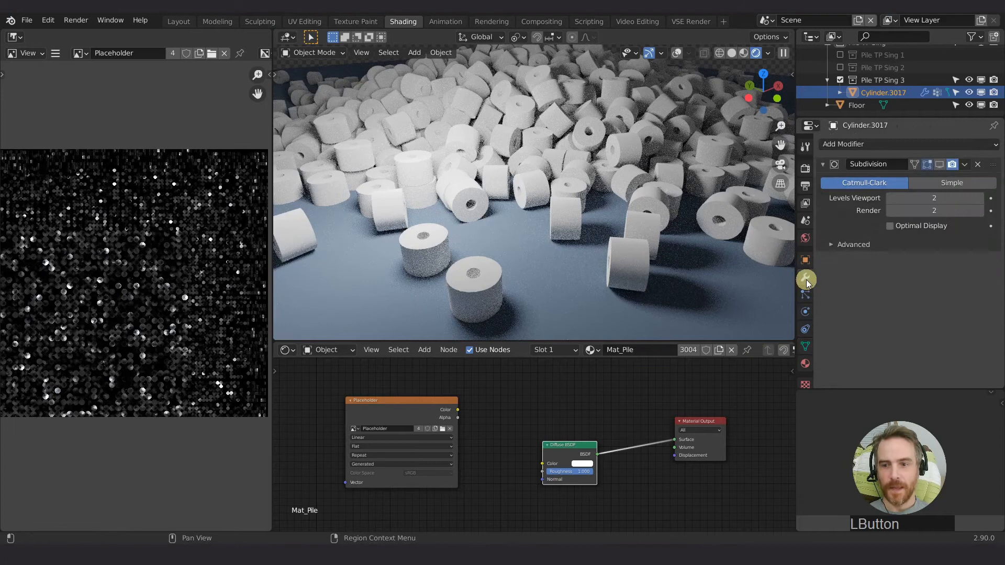
pyautogui.click(940, 164)
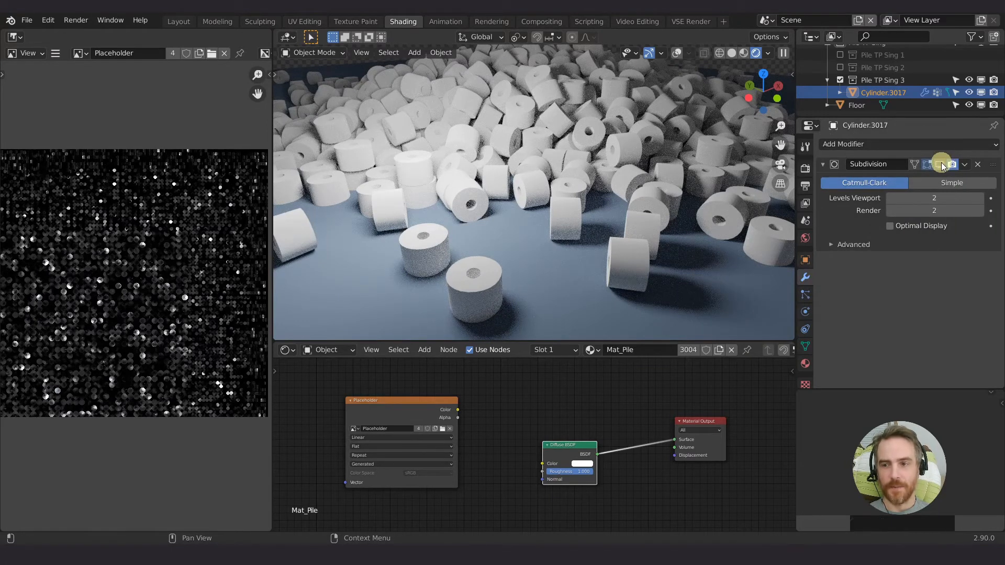
# Check the Cycles sampling and bake settings, make the Placeholder image node active and bake the pile's Diffuse pass
pyautogui.click(806, 170)
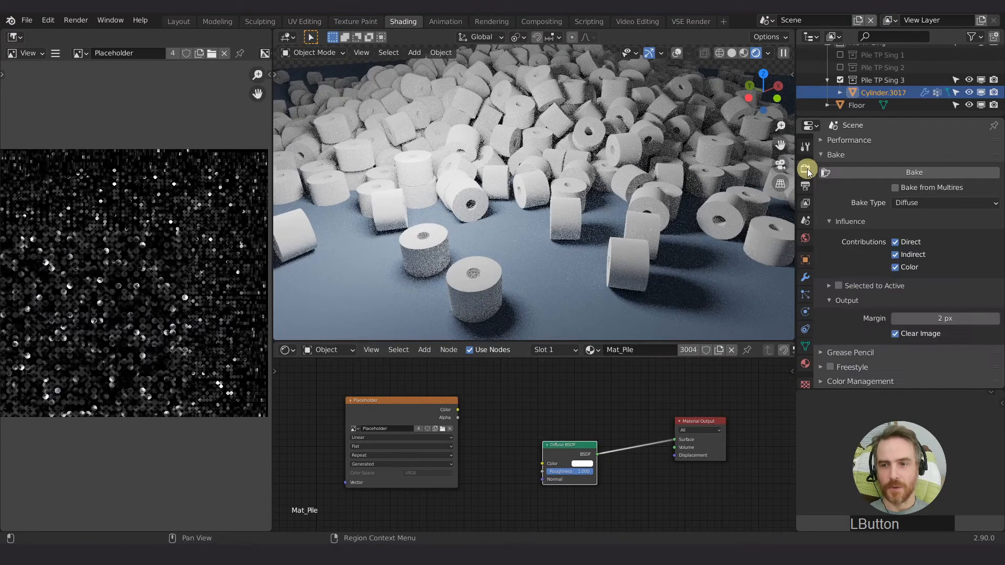
pyautogui.scroll(10, 885, 164)
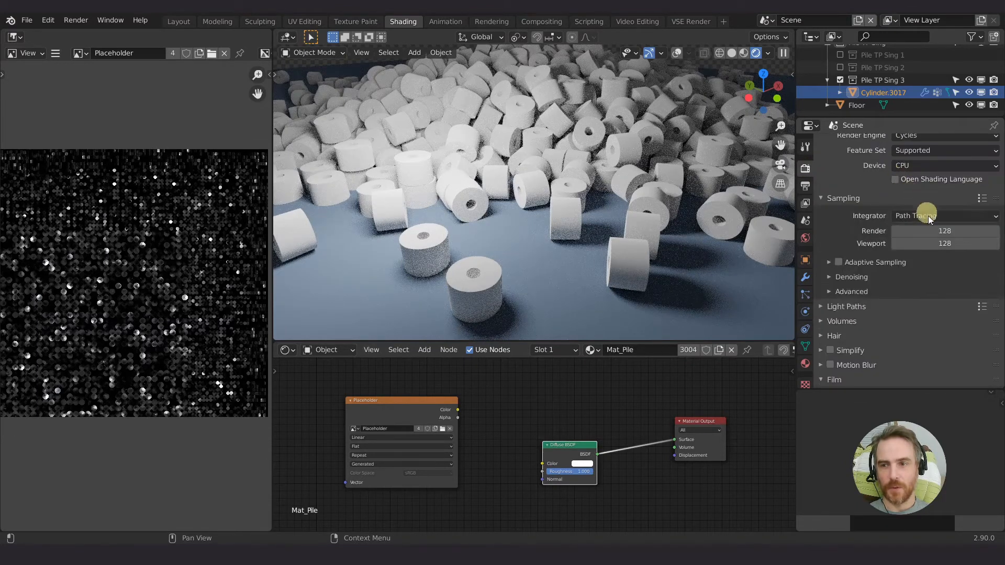
pyautogui.scroll(-10, 929, 259)
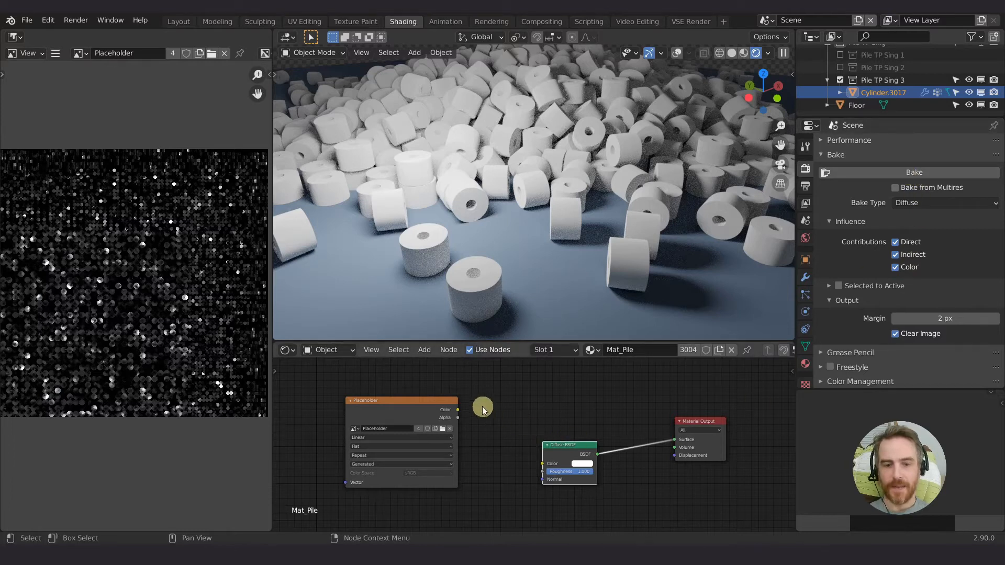
pyautogui.moveTo(388, 411); pyautogui.dragTo(431, 406)
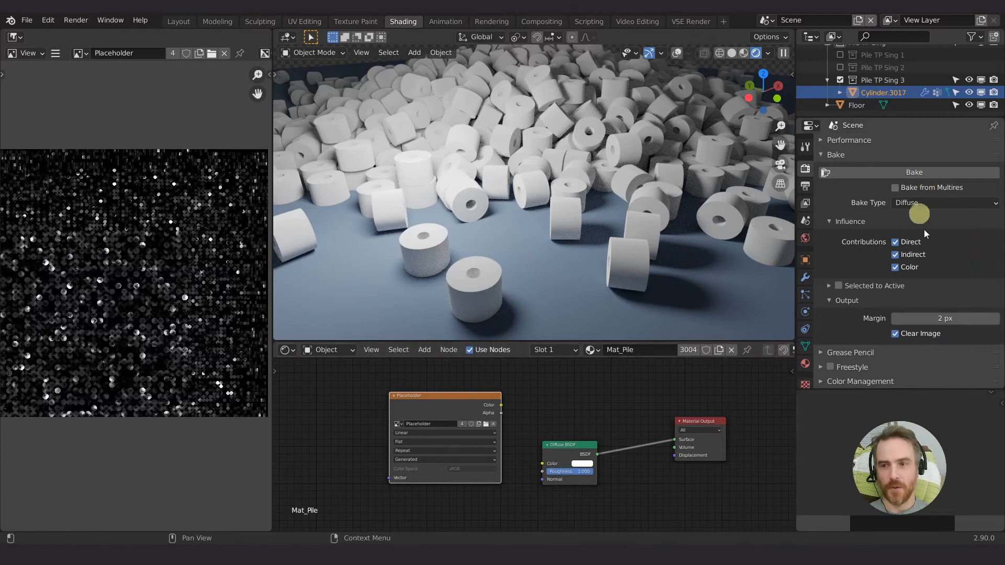
pyautogui.moveTo(902, 323); pyautogui.dragTo(936, 318)
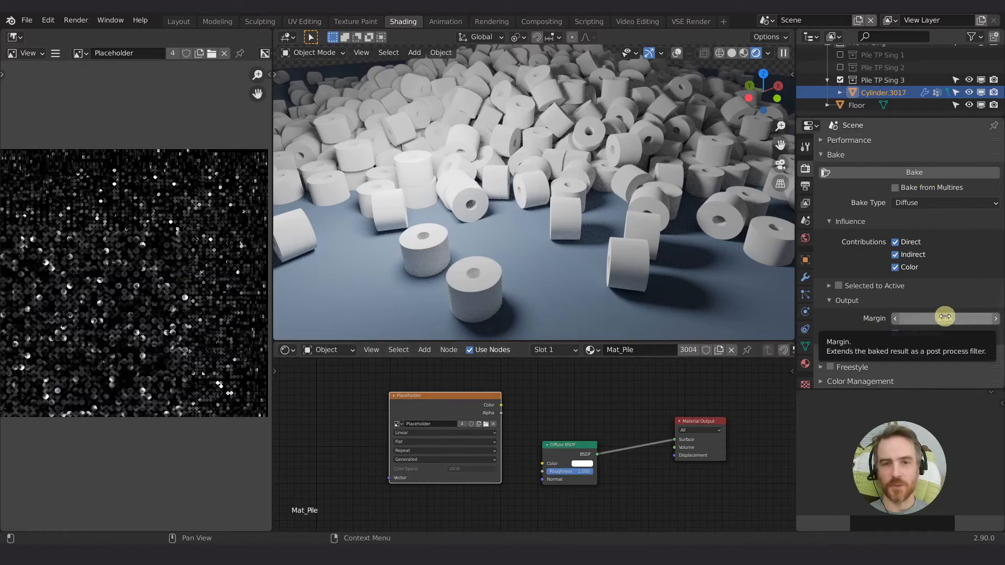
pyautogui.click(915, 172)
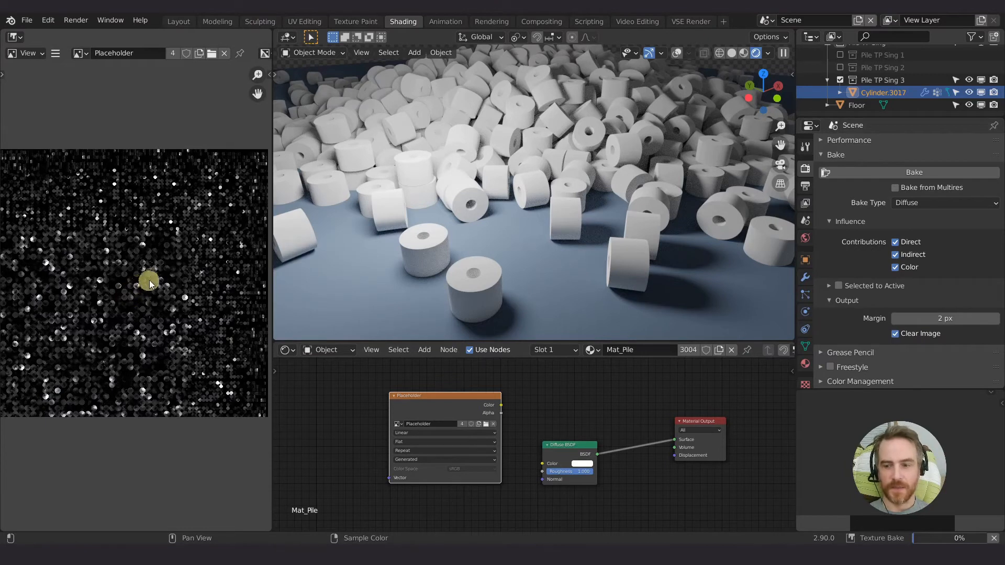
# Examine the baked Placeholder image at different magnifications and route its color through a Viewer node to the material output
pyautogui.scroll(-1, 145, 284)
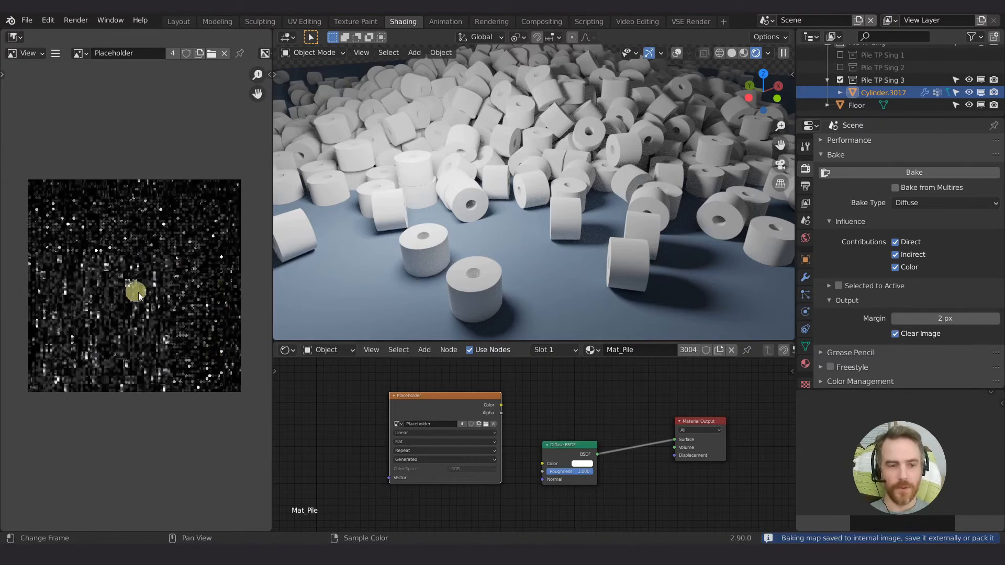
pyautogui.scroll(10, 142, 296)
pyautogui.scroll(-10, 188, 291)
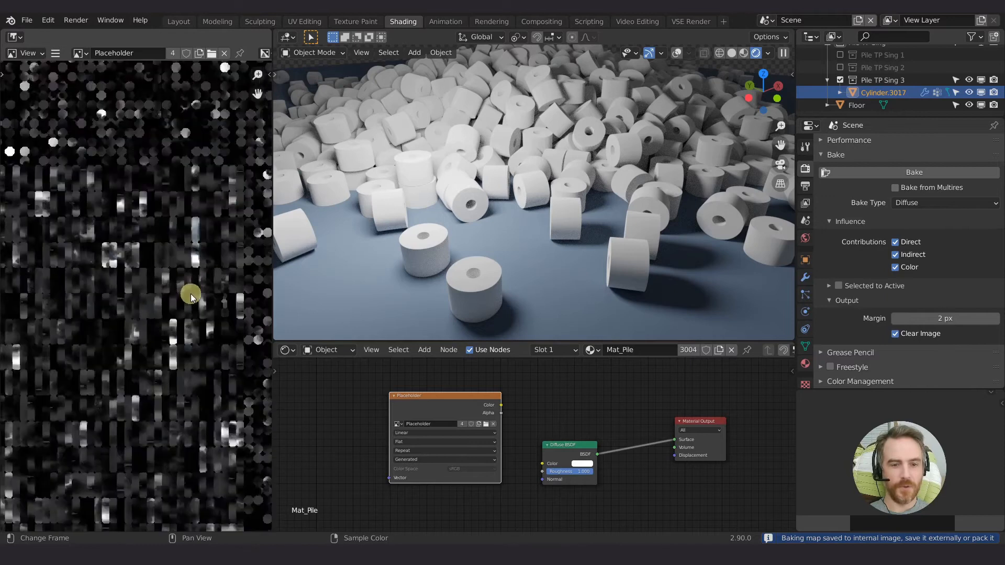
pyautogui.keyDown('ctrl'); pyautogui.keyDown('shift'); pyautogui.click(444, 409); pyautogui.keyUp('shift'); pyautogui.keyUp('ctrl')
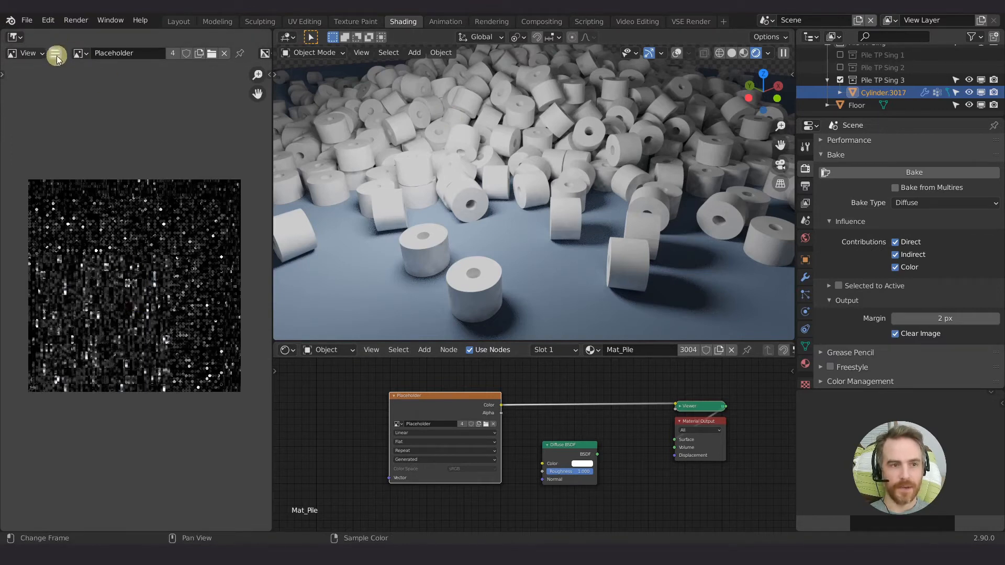
# Widen the image editor slightly and show its header menus
pyautogui.moveTo(271, 115)
pyautogui.mouseDown()
pyautogui.moveTo(364, 121)
pyautogui.moveTo(274, 124)
pyautogui.mouseUp()
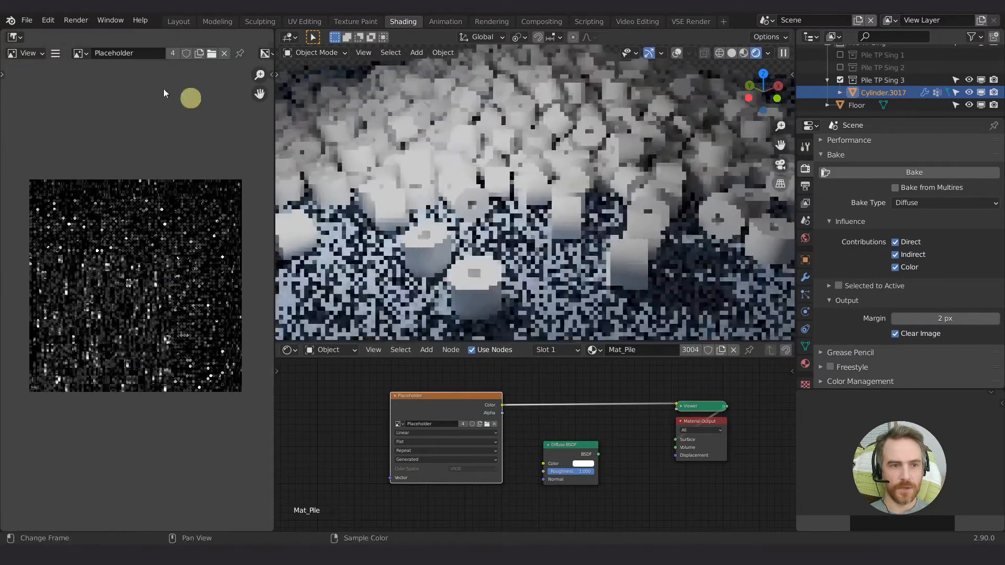
pyautogui.rightClick(52, 55)
pyautogui.moveTo(78, 54)
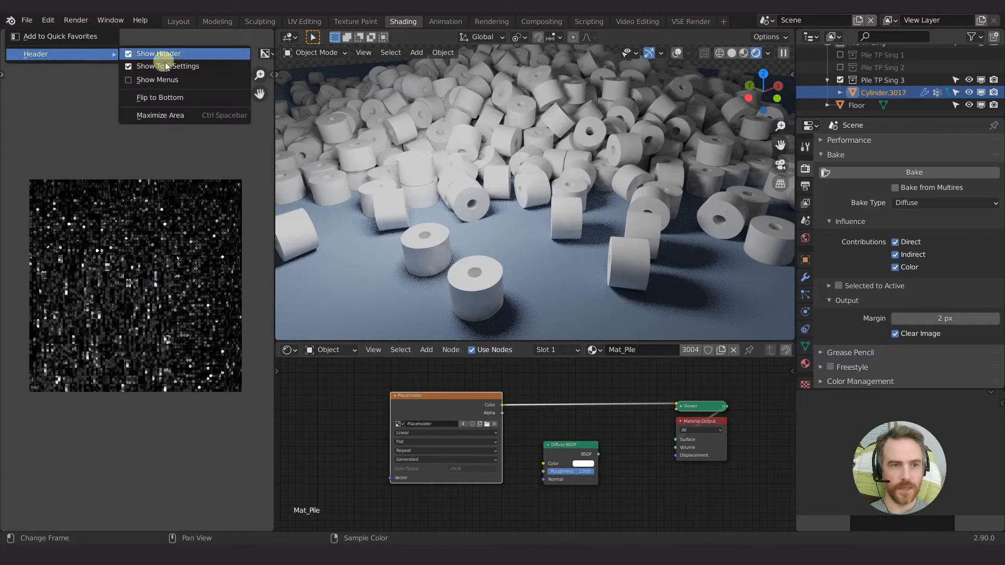
pyautogui.click(134, 81)
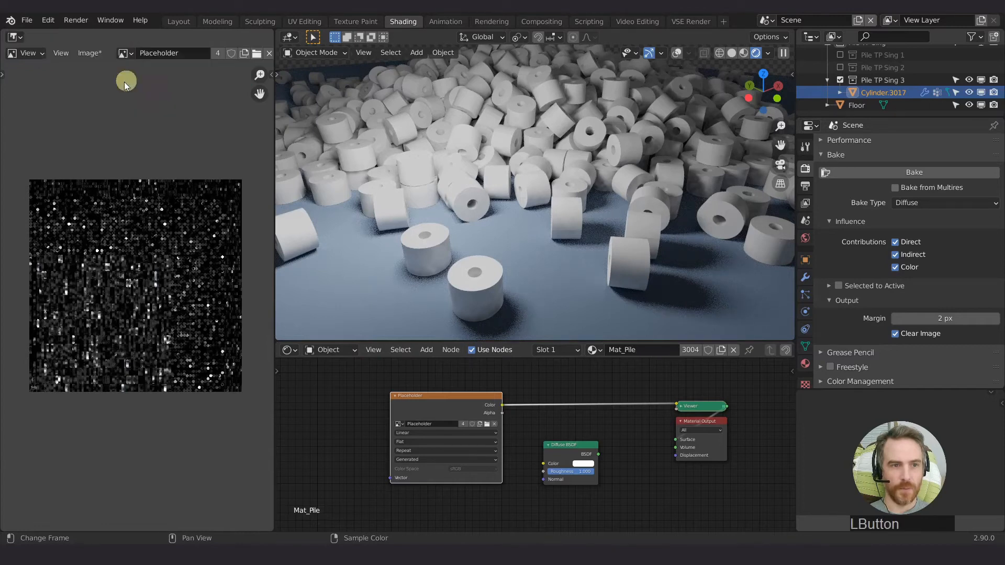
# Save a copy of the baked image as Pile_Shadow_Bake_01 in the Materials folder, using PNG format with 16-bit color depth
pyautogui.click(90, 55)
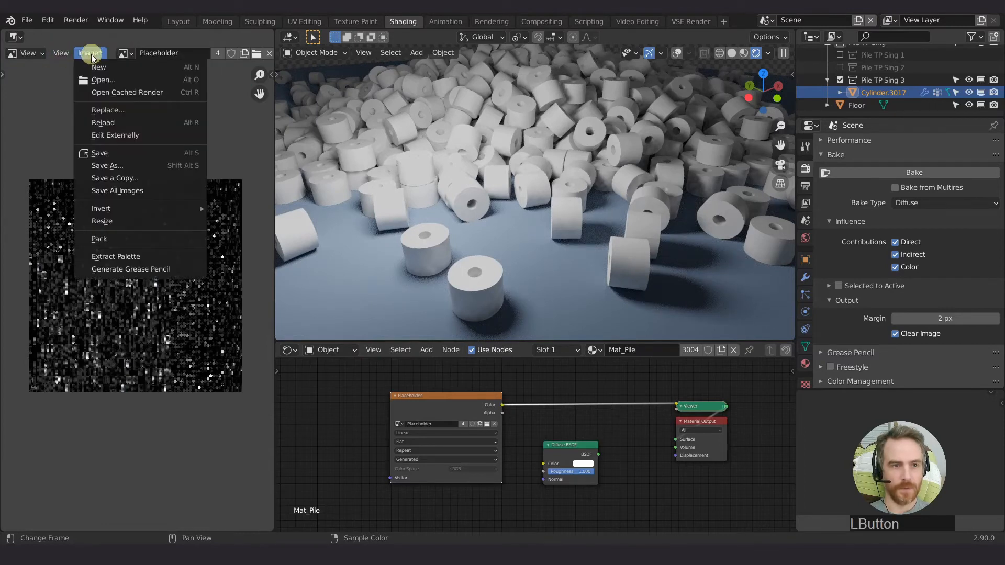
pyautogui.click(119, 177)
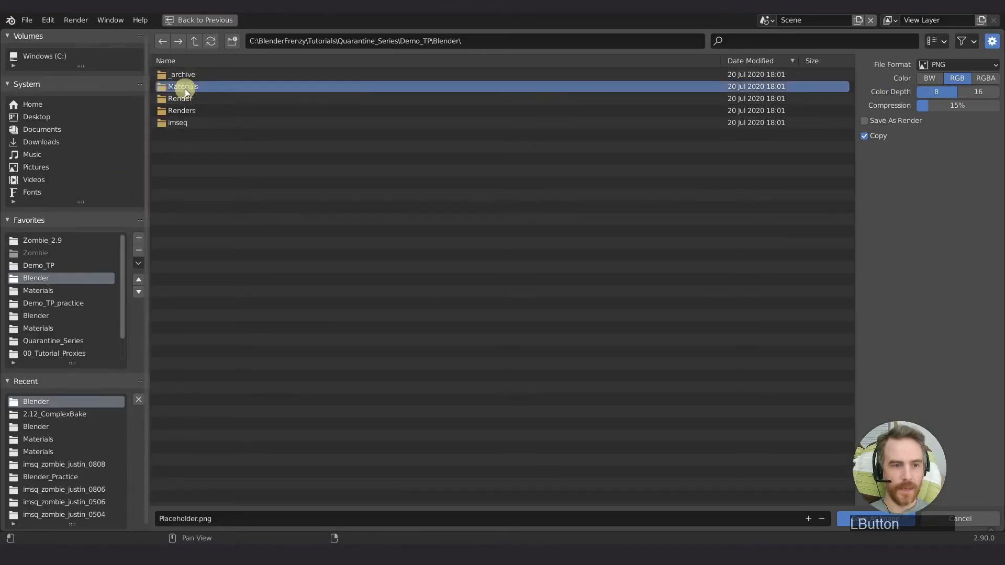
pyautogui.click(55, 292)
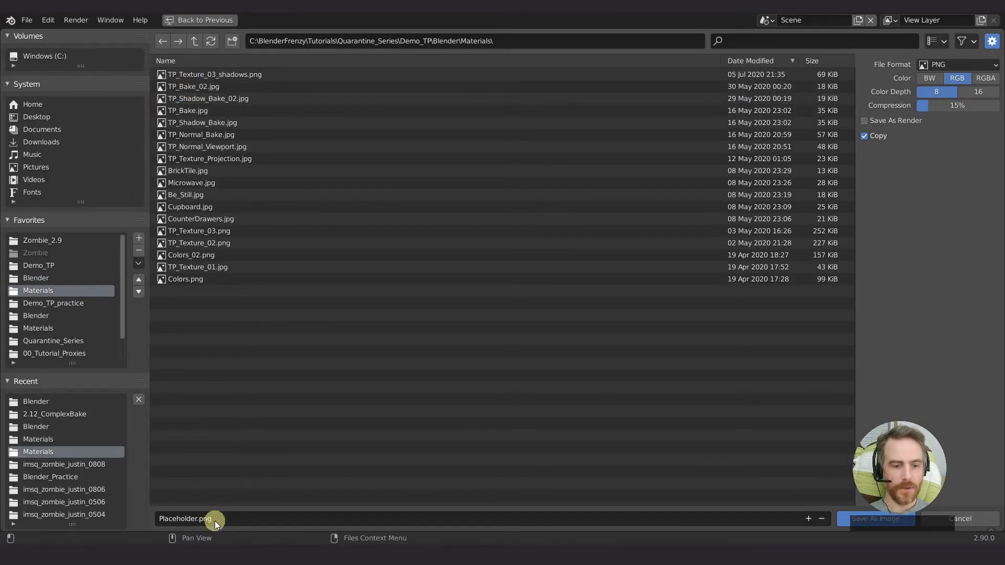
pyautogui.click(272, 518)
pyautogui.write('P')
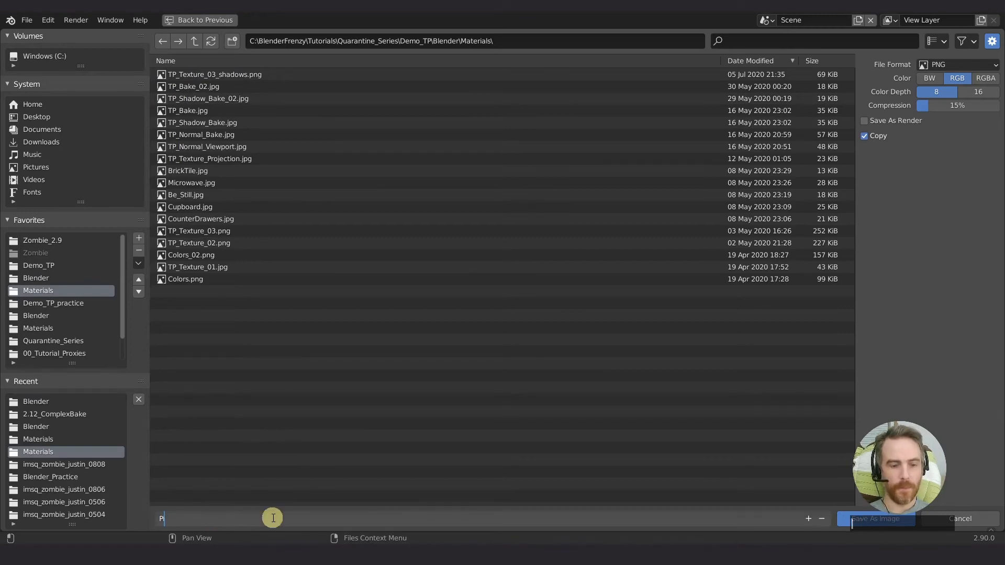
pyautogui.write('ile_Shadow_Bake')
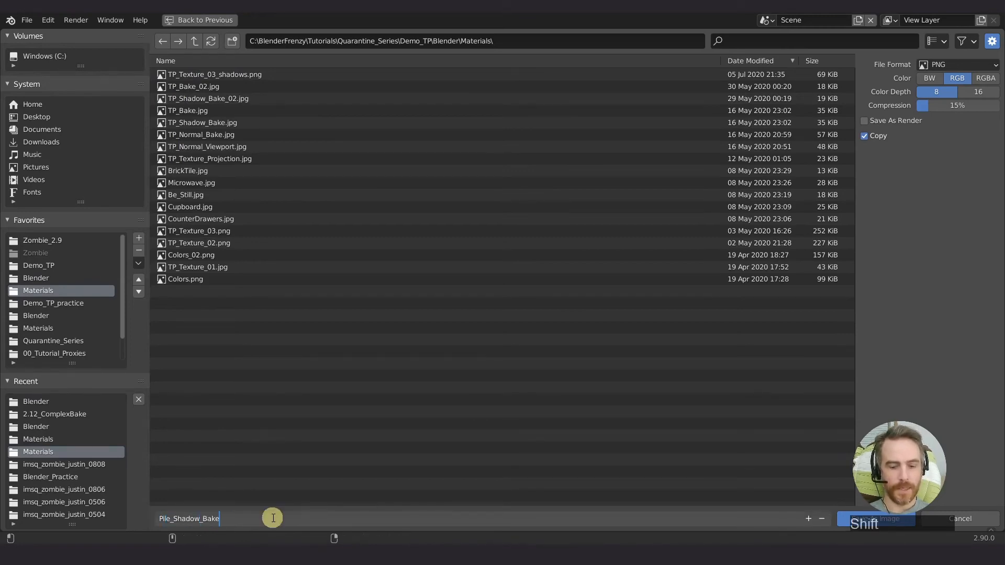
pyautogui.write('_01')
pyautogui.press('Return')
pyautogui.click(978, 92)
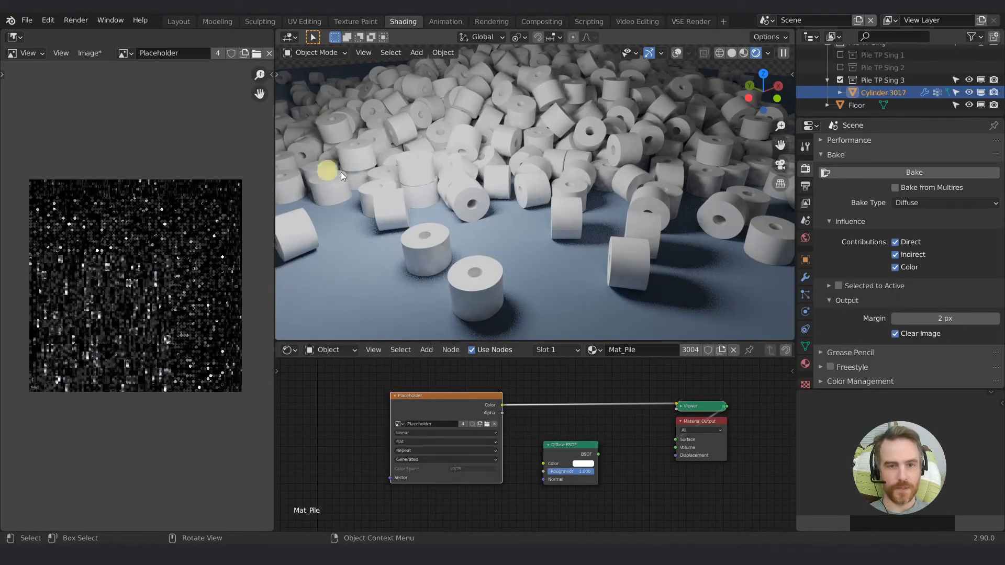
# Switch the viewport to Material Preview and check the Placeholder result on the pile against its UV maps
pyautogui.click(743, 52)
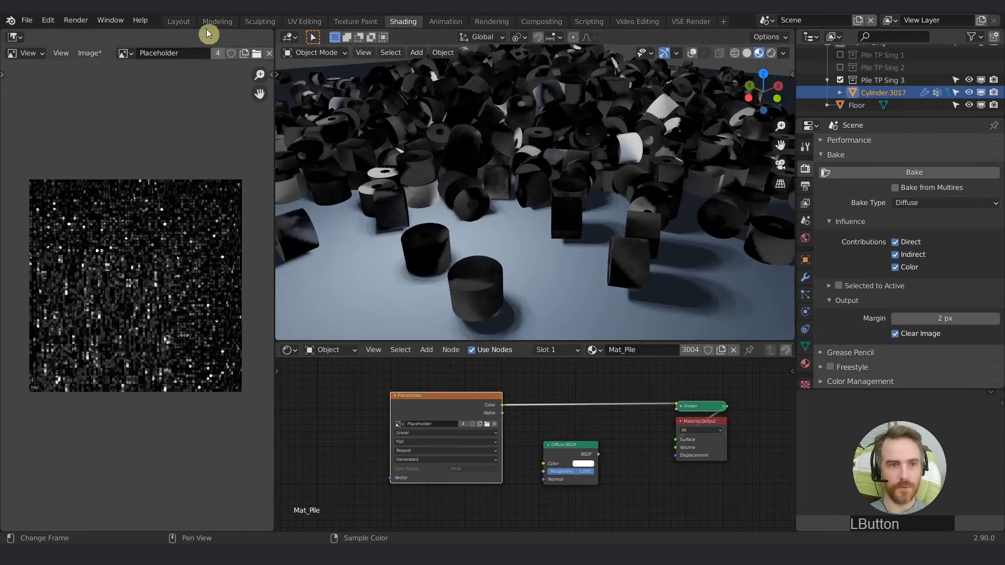
pyautogui.moveTo(457, 406); pyautogui.dragTo(452, 412)
pyautogui.click(805, 346)
pyautogui.keyDown('shift'); pyautogui.moveTo(538, 105); pyautogui.dragTo(533, 167, button='middle'); pyautogui.keyUp('shift')
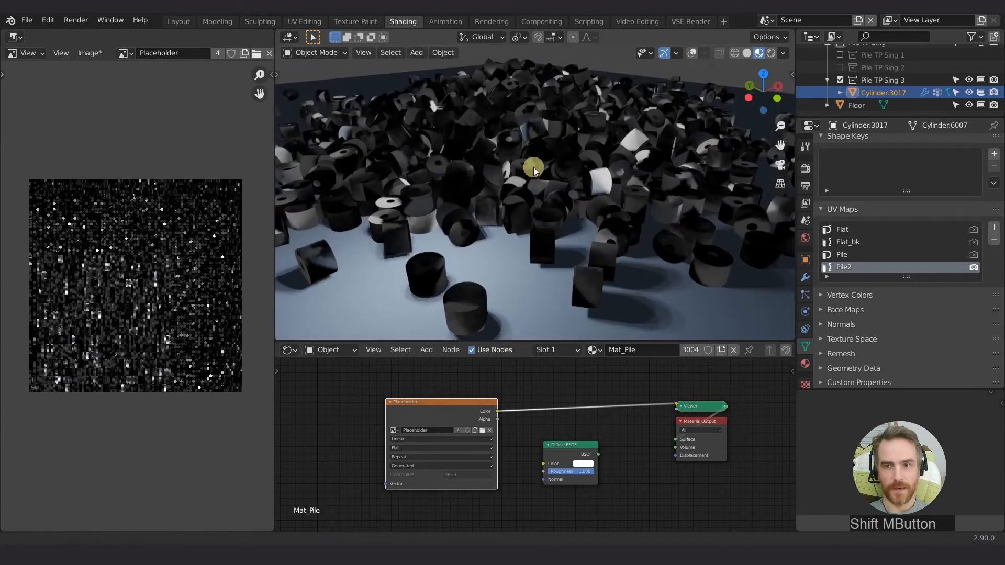
pyautogui.click(783, 53)
pyautogui.click(783, 53)
# Duplicate the Placeholder image node above the original and load Pile_Shadow_Bake_01.png into the copy
pyautogui.moveTo(449, 438); pyautogui.dragTo(443, 449)
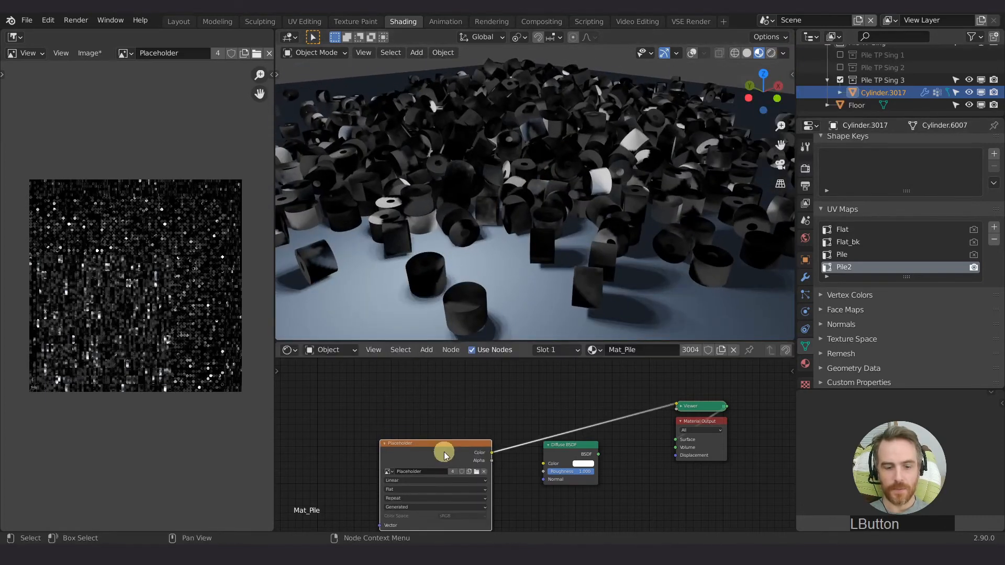
pyautogui.hotkey('shift', 'd')
pyautogui.click(443, 369)
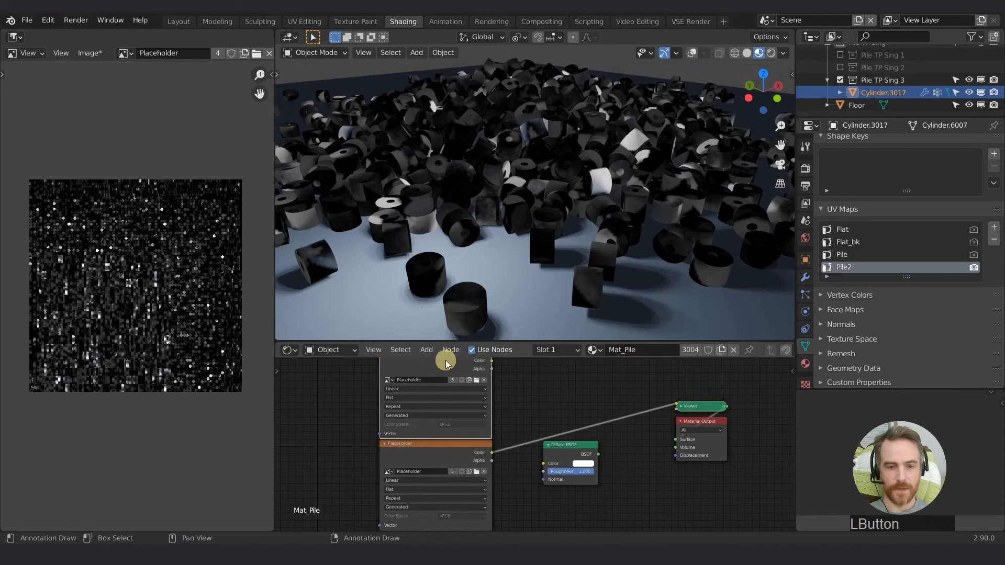
pyautogui.click(477, 391)
pyautogui.click(193, 74)
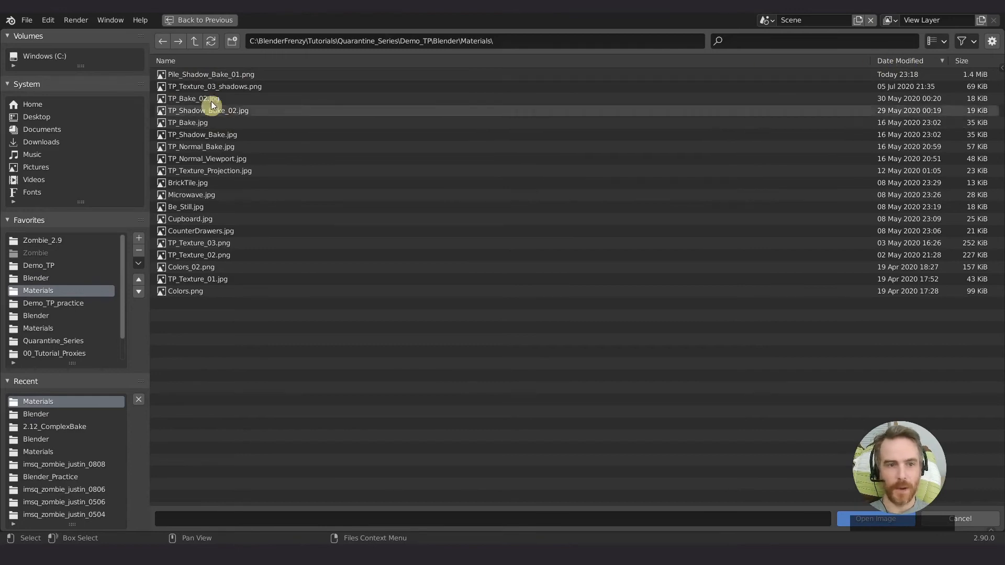
pyautogui.doubleClick(204, 75)
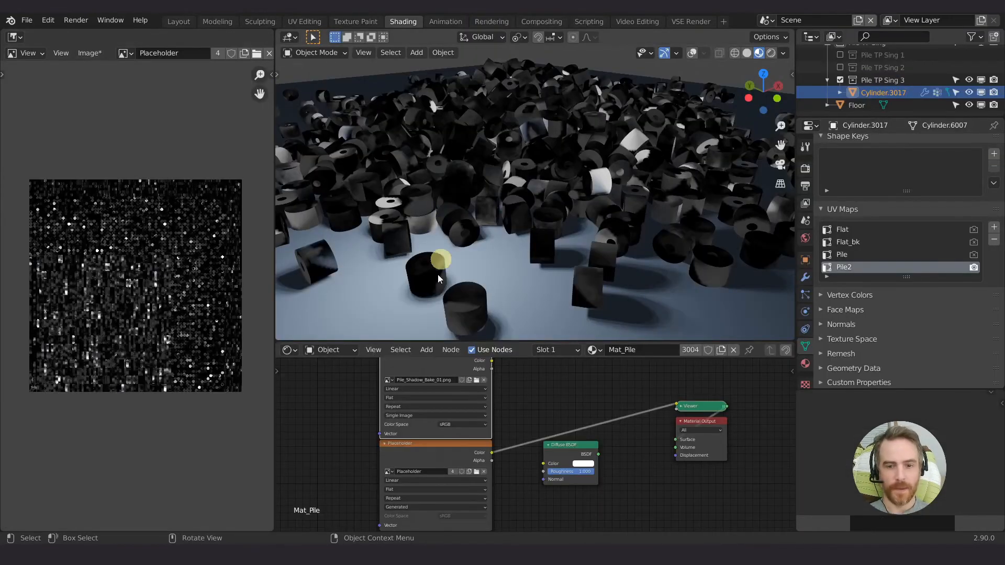
# Compare the saved bake with the Placeholder image on the pile, leaving Pile_Shadow_Bake_01.png connected to the Viewer
pyautogui.keyDown('ctrl'); pyautogui.keyDown('shift'); pyautogui.click(455, 366); pyautogui.keyUp('shift'); pyautogui.keyUp('ctrl')
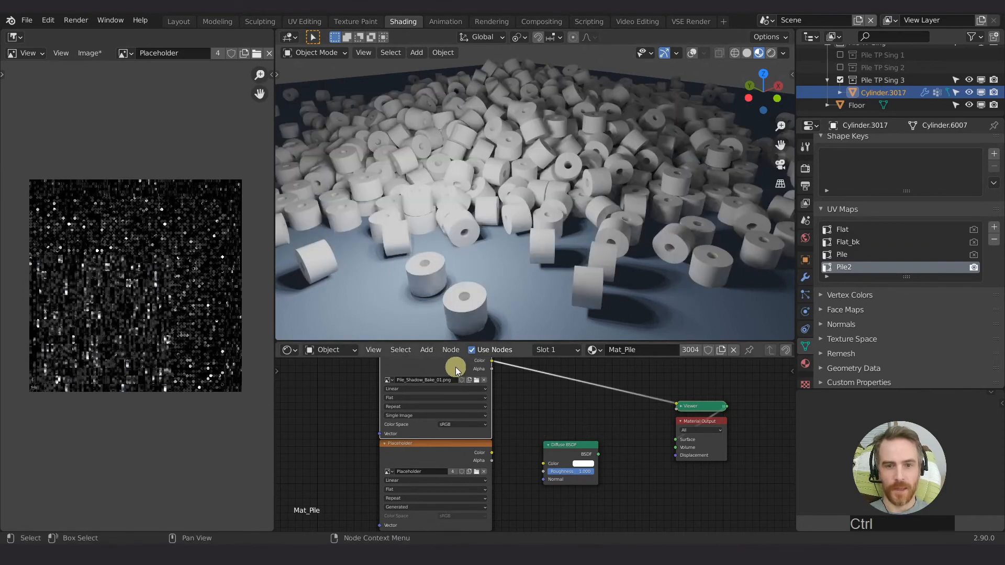
pyautogui.keyDown('ctrl'); pyautogui.keyDown('shift'); pyautogui.click(440, 457); pyautogui.keyUp('shift'); pyautogui.keyUp('ctrl')
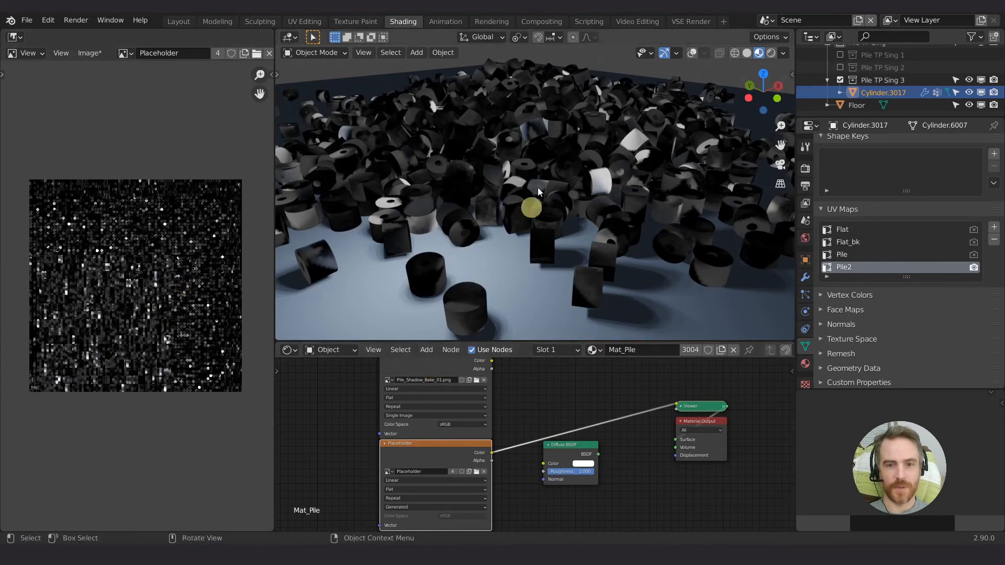
pyautogui.keyDown('ctrl'); pyautogui.keyDown('shift'); pyautogui.click(428, 366); pyautogui.keyUp('shift'); pyautogui.keyUp('ctrl')
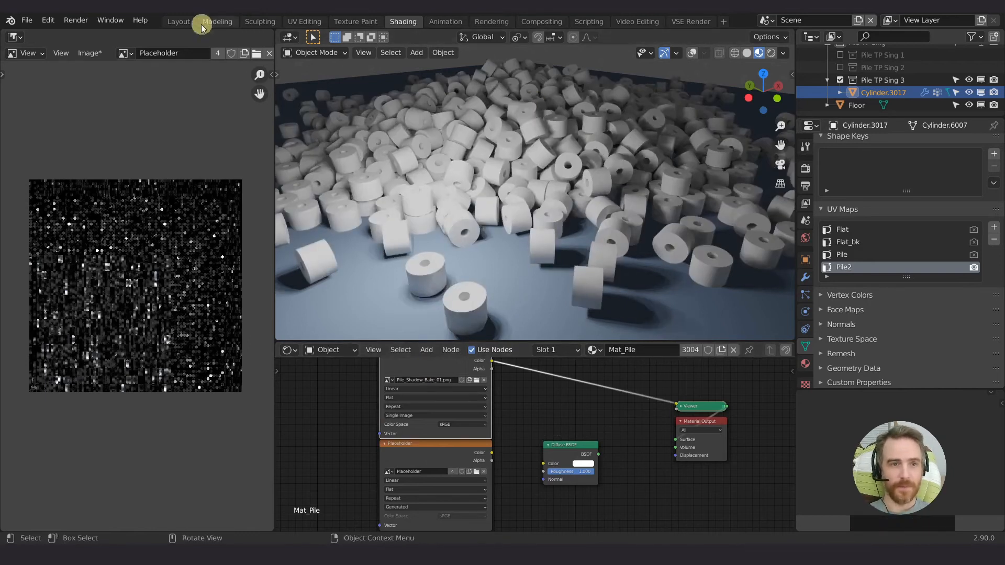
# Switch to the Layout workspace, show the pile in Material Preview and hide the viewport overlays
pyautogui.click(178, 22)
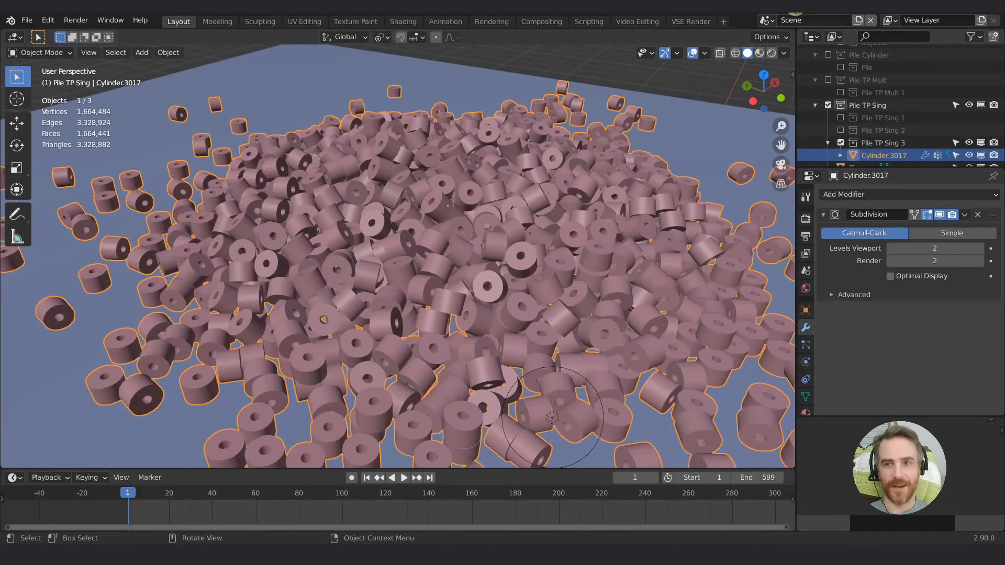
pyautogui.click(760, 53)
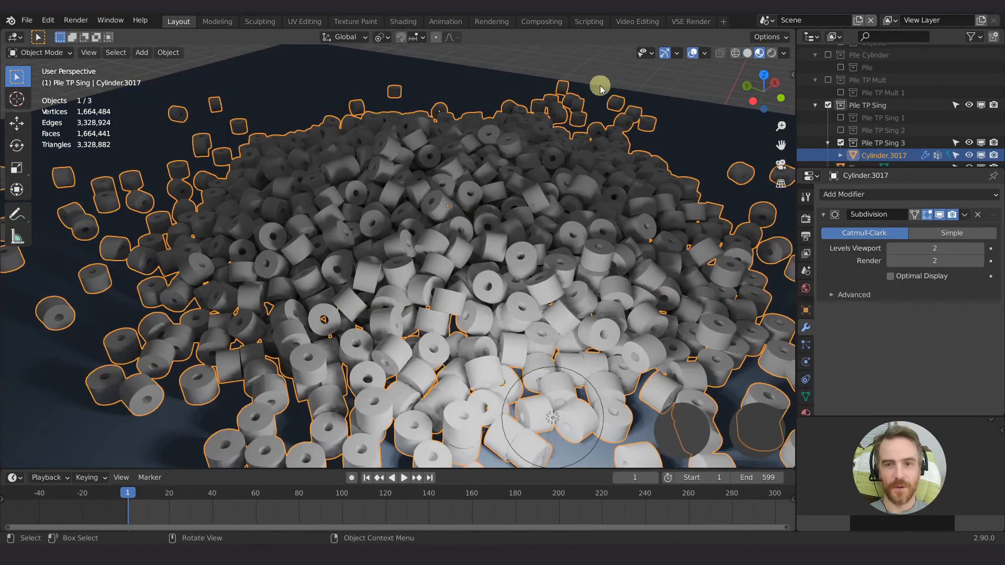
pyautogui.click(691, 53)
# Inspect the baked shadows on the rolls up close and turn off the Subdivision modifier's viewport display
pyautogui.keyDown('shift'); pyautogui.moveTo(593, 212); pyautogui.dragTo(509, 153, button='middle'); pyautogui.keyUp('shift')
pyautogui.moveTo(453, 218); pyautogui.dragTo(406, 215, button='middle')
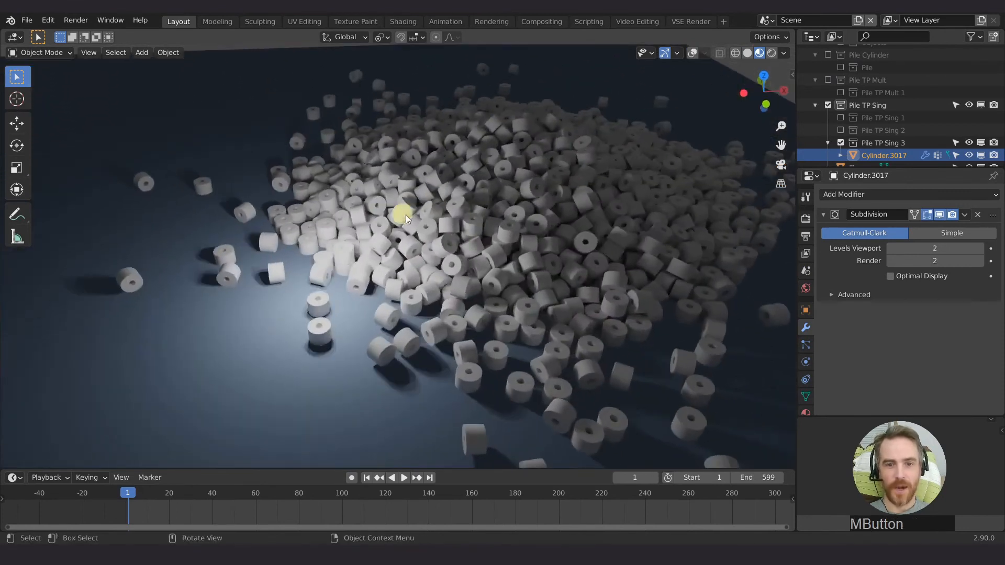
pyautogui.scroll(4, 473, 222)
pyautogui.keyDown('shift'); pyautogui.moveTo(473, 222); pyautogui.dragTo(283, 155, button='middle'); pyautogui.keyUp('shift')
pyautogui.keyDown('shift'); pyautogui.moveTo(397, 146); pyautogui.dragTo(531, 203, button='middle'); pyautogui.keyUp('shift')
pyautogui.keyDown('shift'); pyautogui.moveTo(466, 204); pyautogui.dragTo(432, 219, button='middle'); pyautogui.keyUp('shift')
pyautogui.scroll(5, 394, 208)
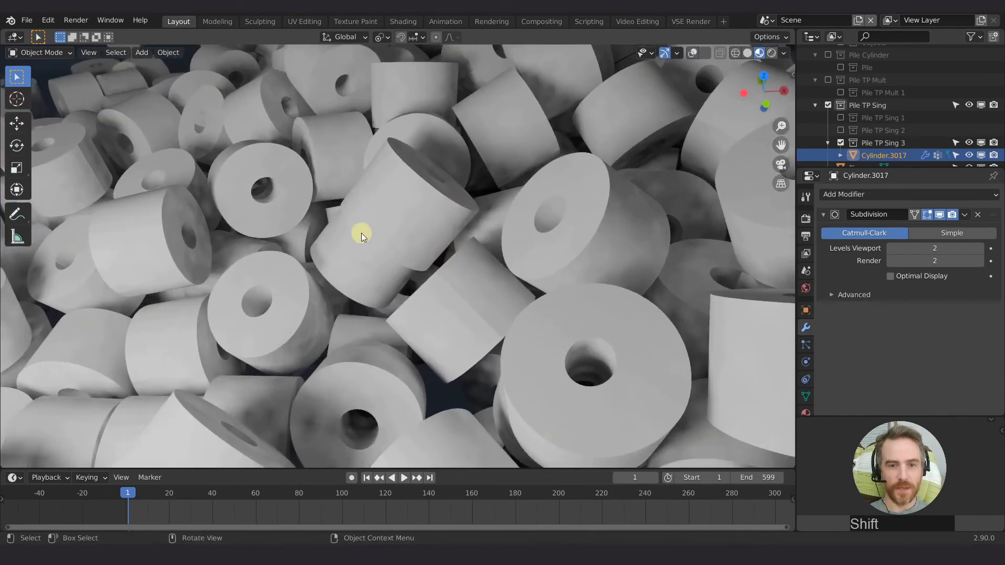
pyautogui.click(938, 215)
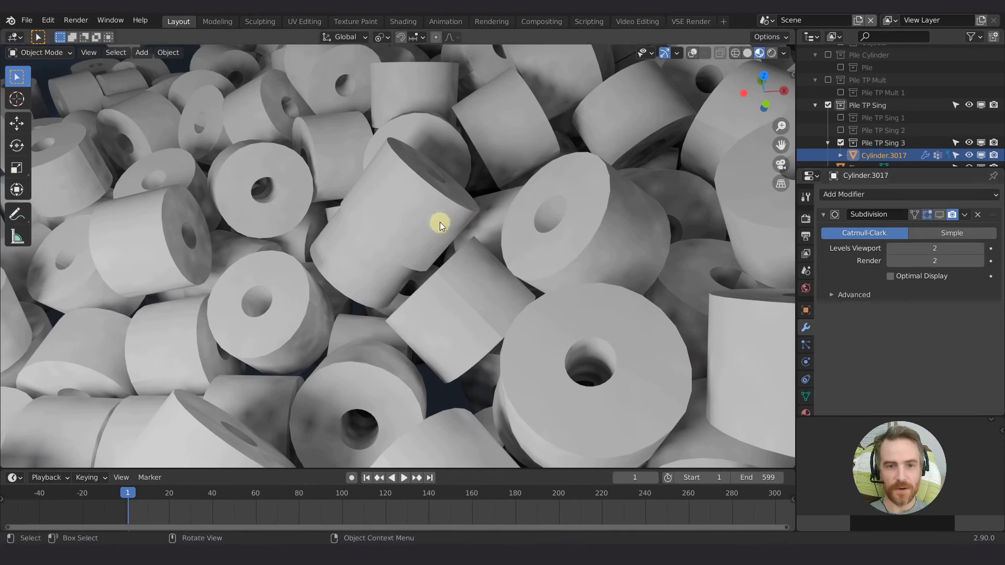
# Examine the baked shading on the unsubdivided rolls, from close up and from the front of the pile
pyautogui.keyDown('shift'); pyautogui.moveTo(619, 337); pyautogui.dragTo(384, 124, button='middle'); pyautogui.keyUp('shift')
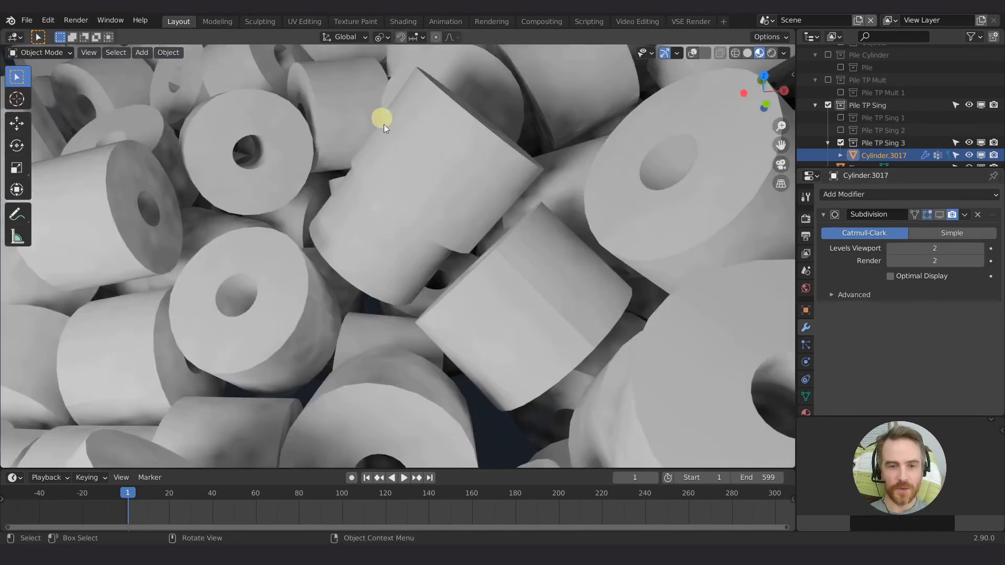
pyautogui.keyDown('shift'); pyautogui.moveTo(298, 184); pyautogui.dragTo(268, 154, button='middle'); pyautogui.keyUp('shift')
pyautogui.moveTo(406, 187); pyautogui.dragTo(473, 173, button='middle')
pyautogui.scroll(4, 472, 170)
pyautogui.scroll(-6, 471, 168)
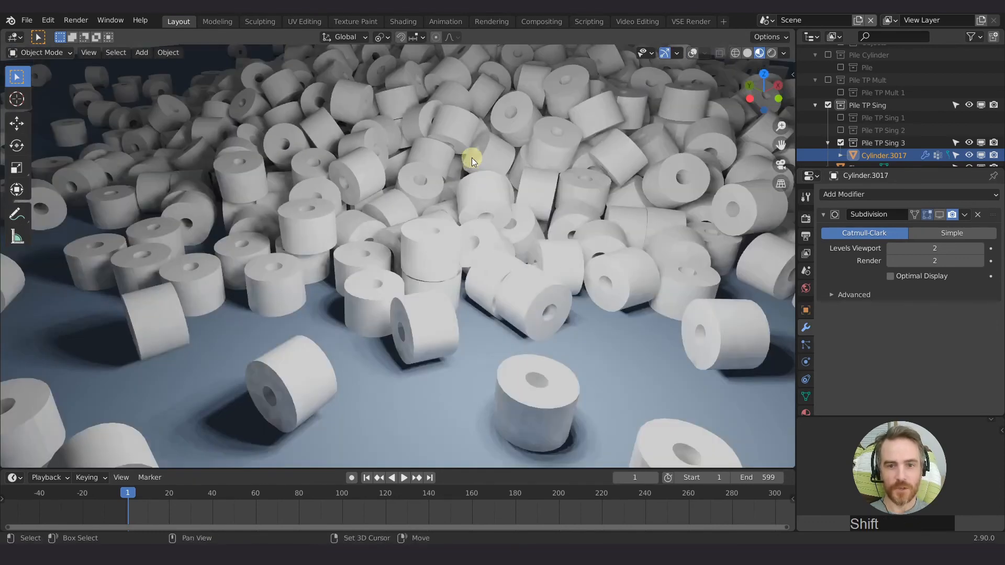
pyautogui.keyDown('shift'); pyautogui.moveTo(472, 158); pyautogui.dragTo(357, 295, button='middle'); pyautogui.keyUp('shift')
pyautogui.scroll(2, 456, 227)
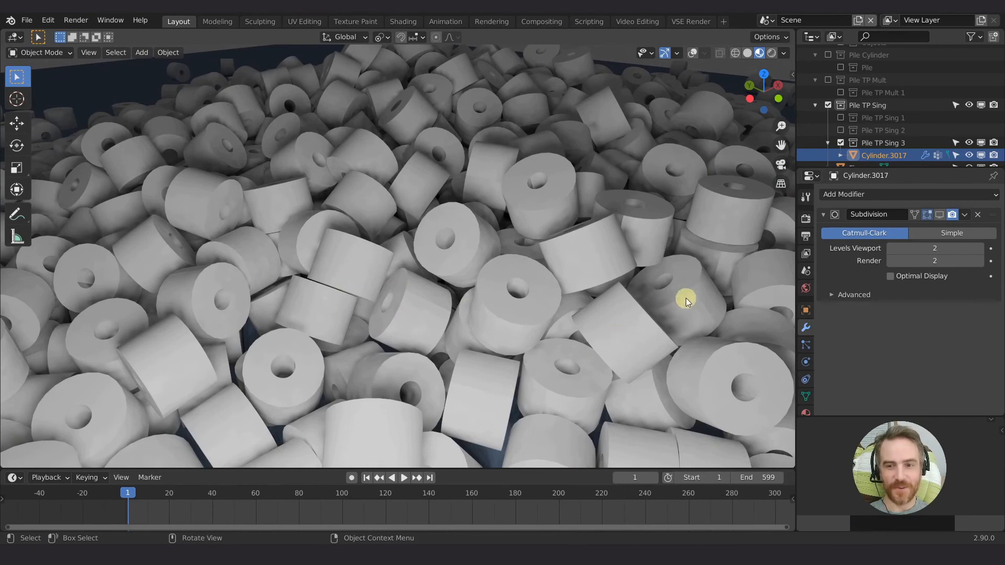
# Place the 3D cursor on a roll in the middle of the pile and examine the baked shadows around it from several angles
pyautogui.keyDown('shift'); pyautogui.rightClick(477, 169); pyautogui.keyUp('shift')
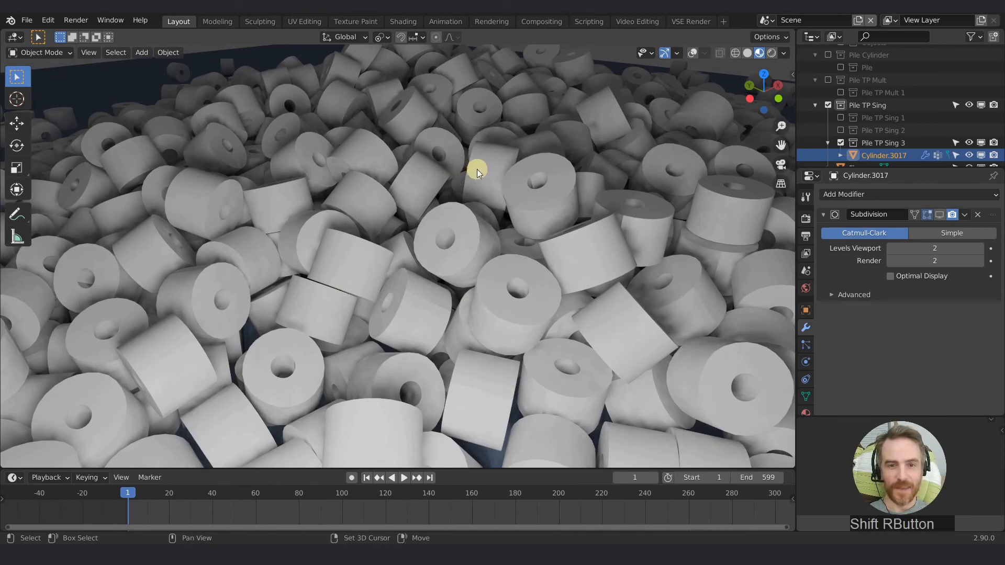
pyautogui.scroll(5, 483, 174)
pyautogui.moveTo(482, 175); pyautogui.dragTo(506, 203, button='middle')
pyautogui.scroll(-7, 505, 199)
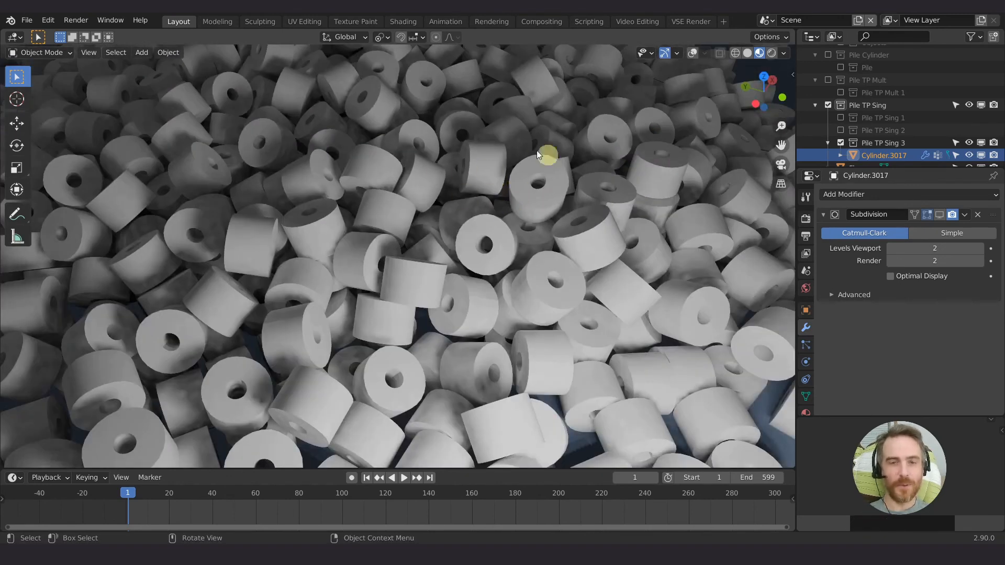
pyautogui.scroll(2, 488, 187)
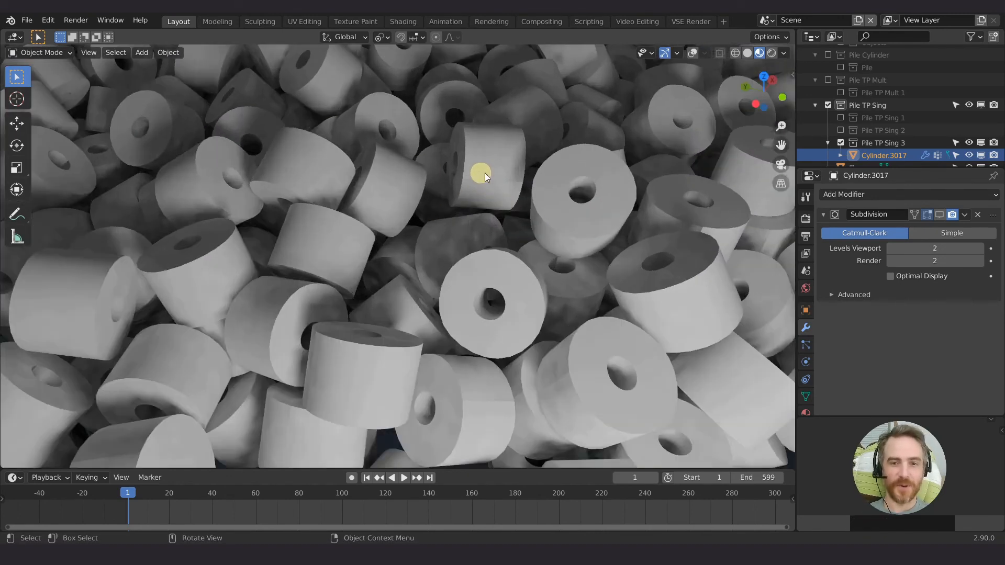
pyautogui.keyDown('shift'); pyautogui.moveTo(486, 170); pyautogui.dragTo(431, 139, button='middle'); pyautogui.keyUp('shift')
pyautogui.scroll(-4, 483, 209)
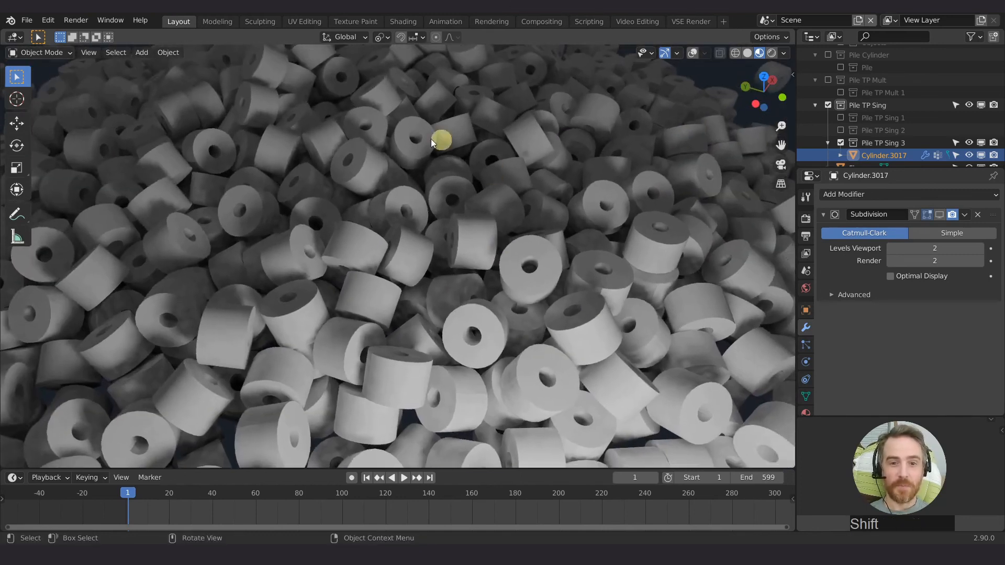
pyautogui.moveTo(495, 242); pyautogui.dragTo(415, 181, button='middle')
pyautogui.scroll(-5, 421, 238)
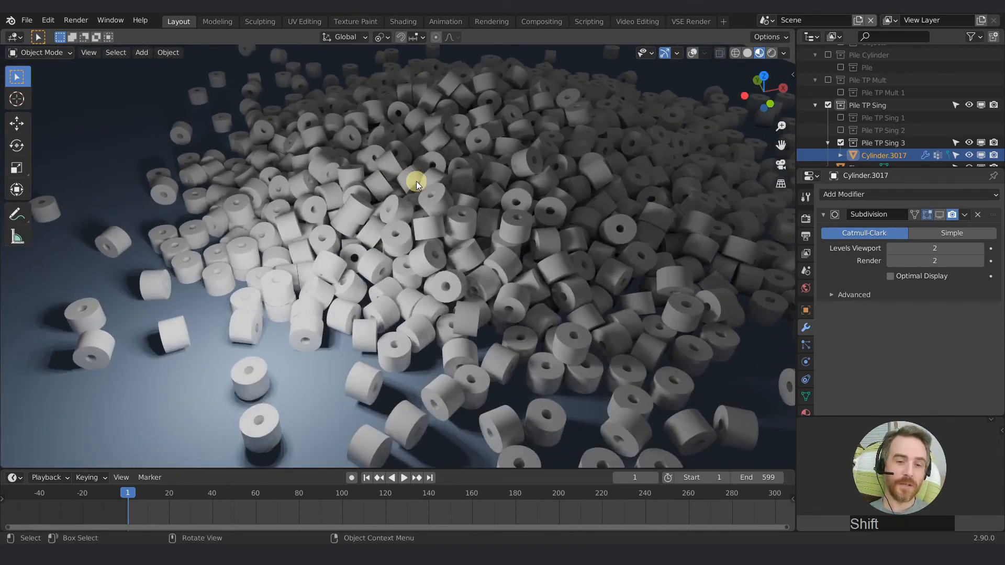